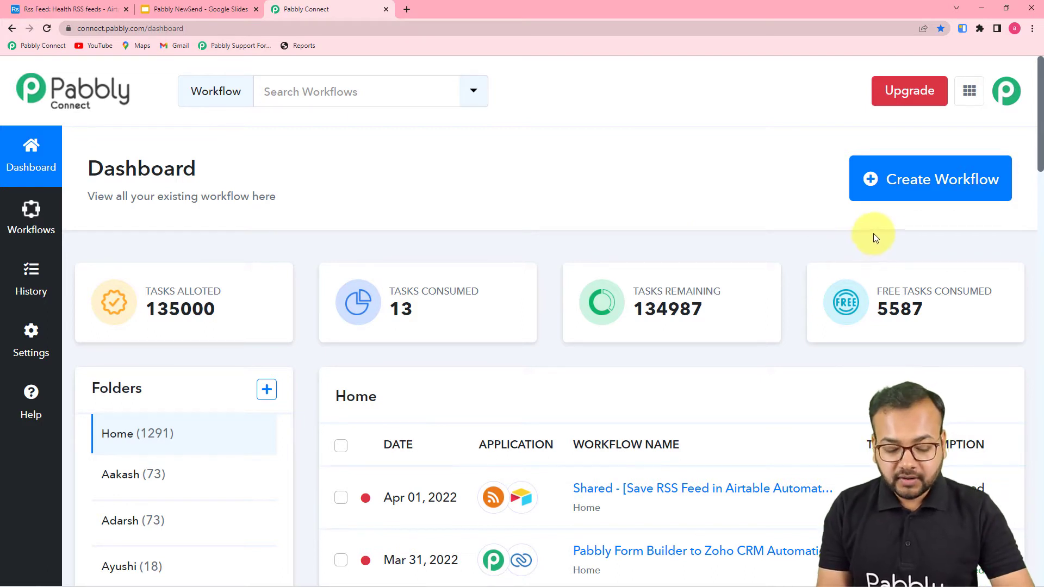
- Create a new workflow named "RSS Feeds in Airtable Automation"
click(930, 181)
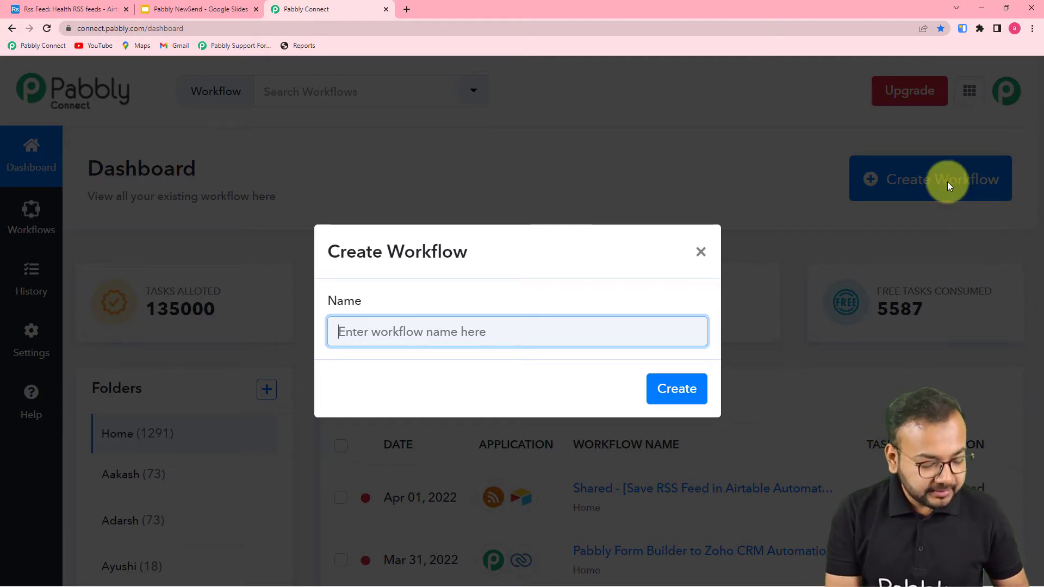
text(R)
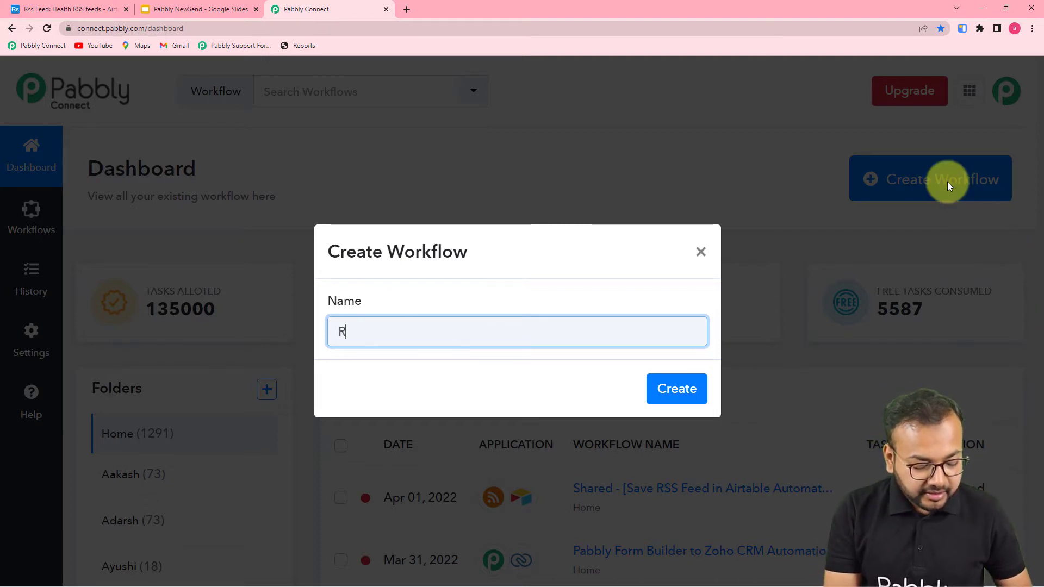
text(ss Fe)
key(BackSpace)
key(BackSpace)
text(eds )
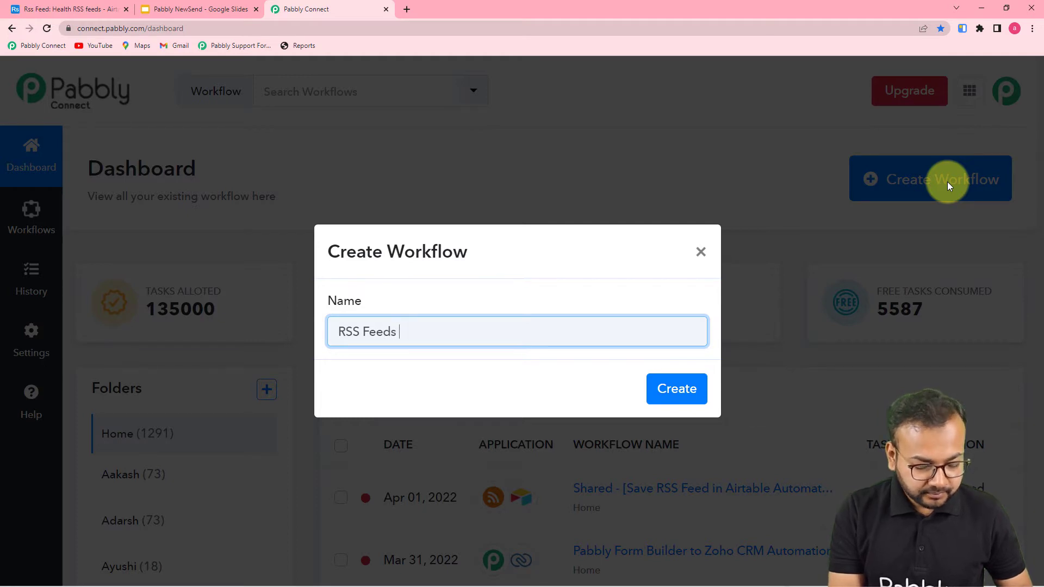
text(in Airtable Automation)
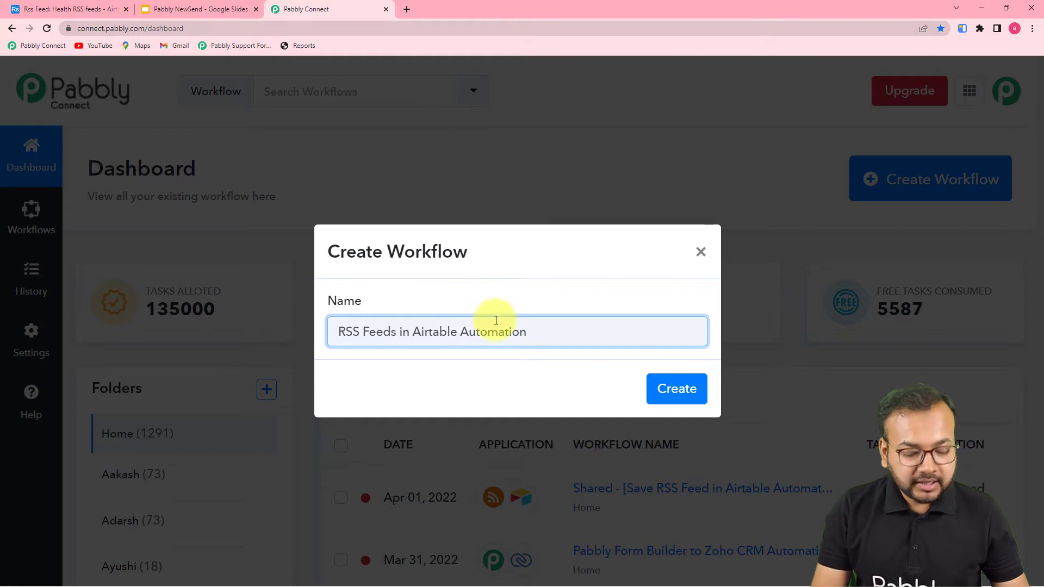
click(669, 387)
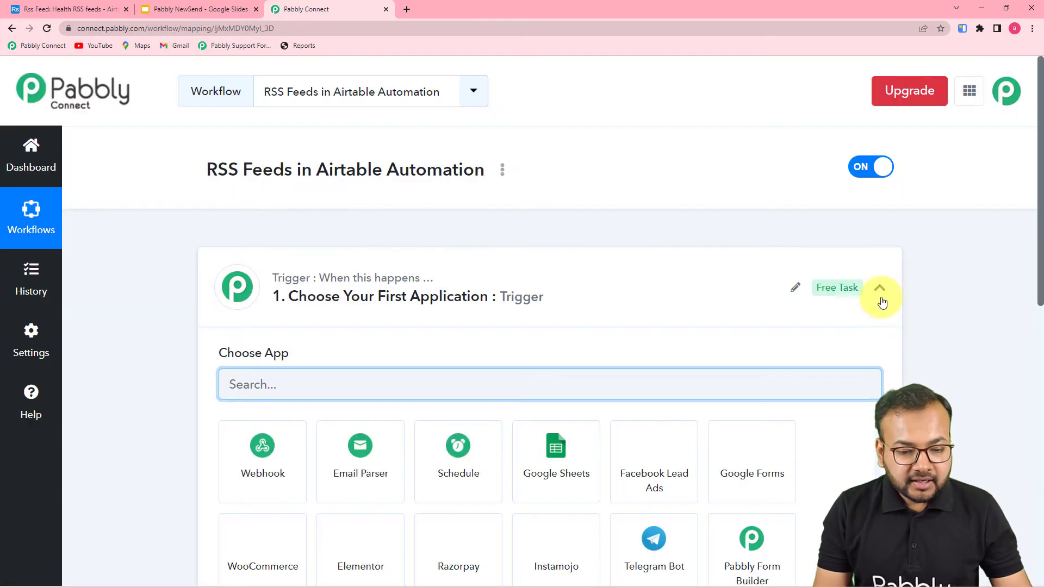
- Choose RSS by Pabbly as the workflow's trigger application, searching the app list for "rss"
click(879, 290)
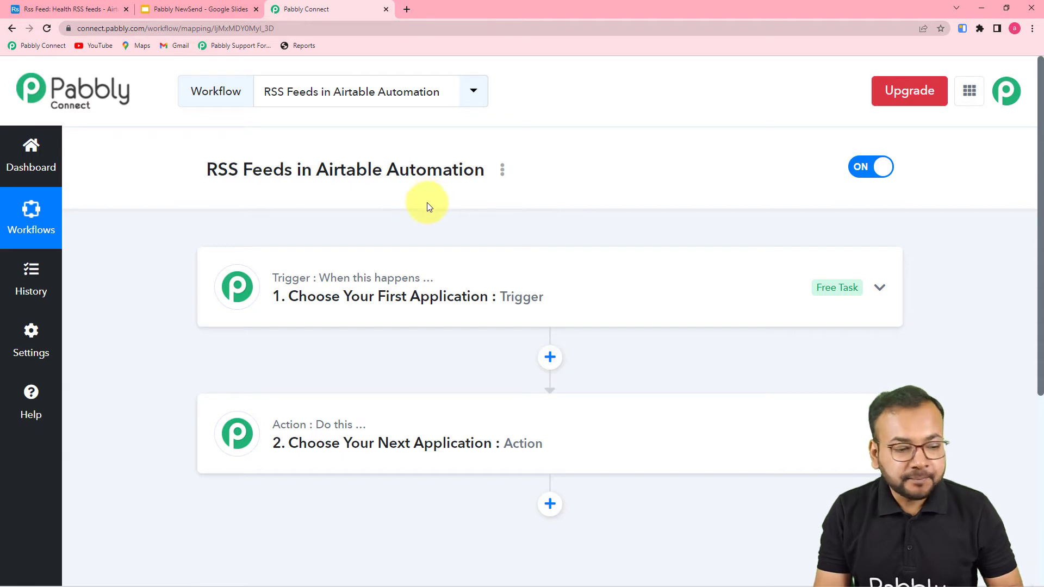
click(387, 315)
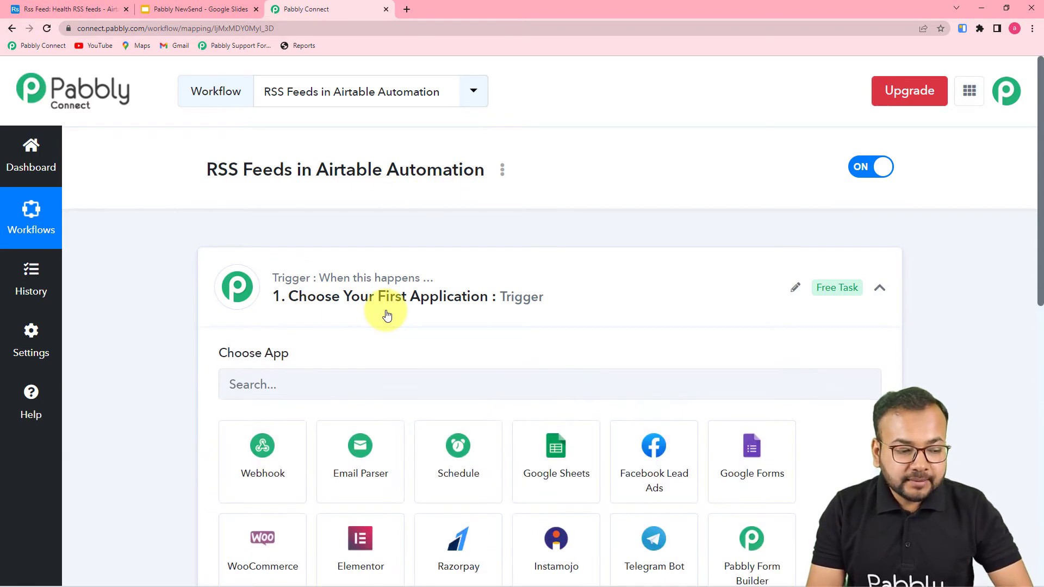
scroll(380, 310, down, 3)
click(370, 222)
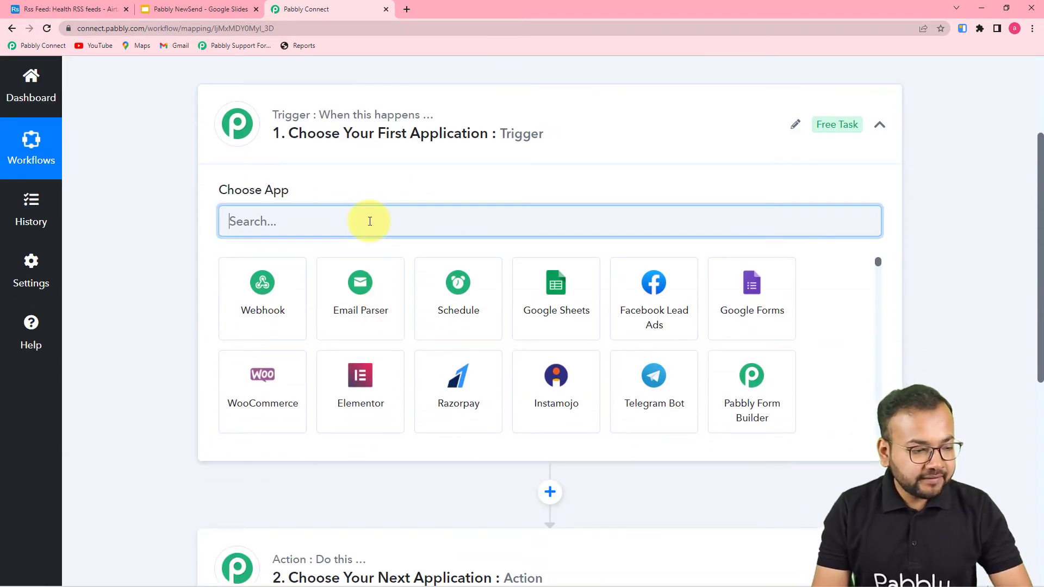
text(rss)
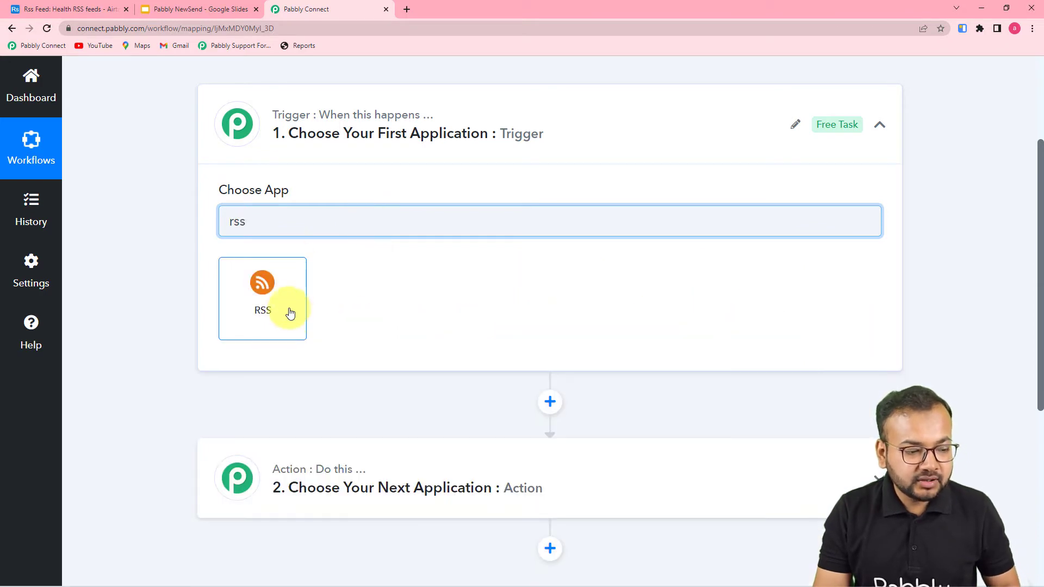
click(289, 314)
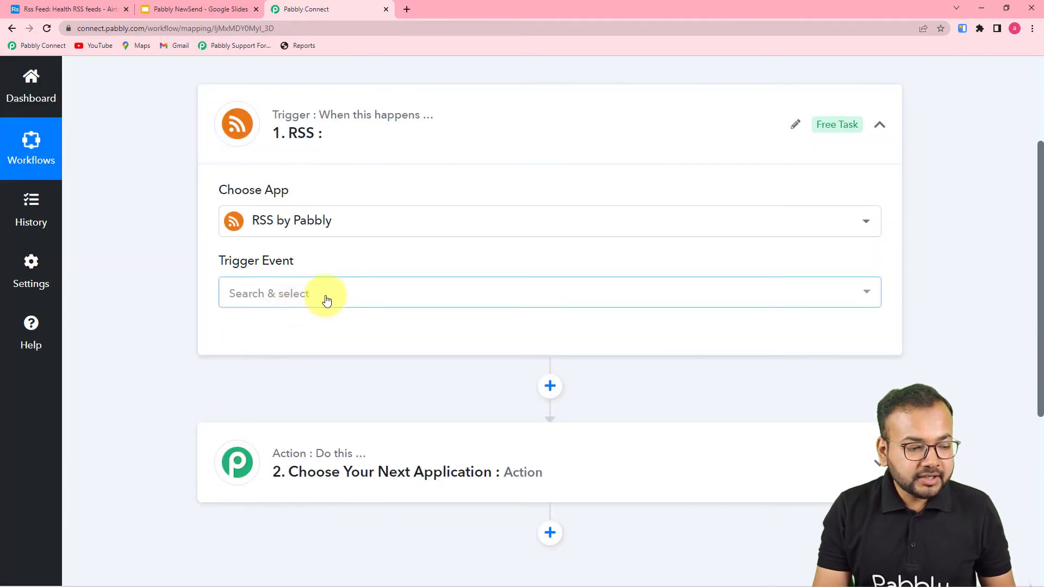
- Set the trigger event to New Item in Feed and connect the RSS trigger
click(355, 294)
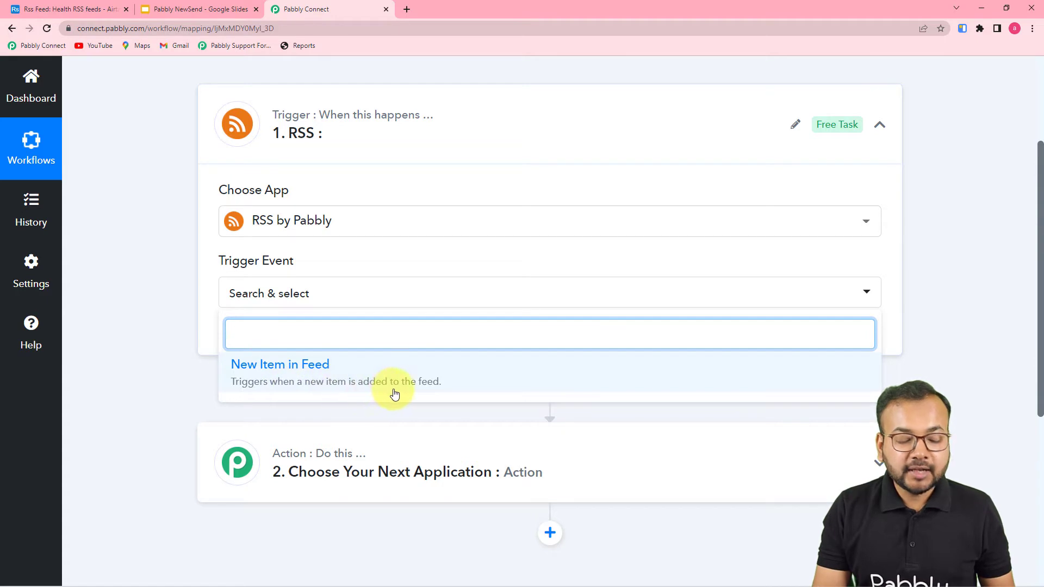
click(449, 383)
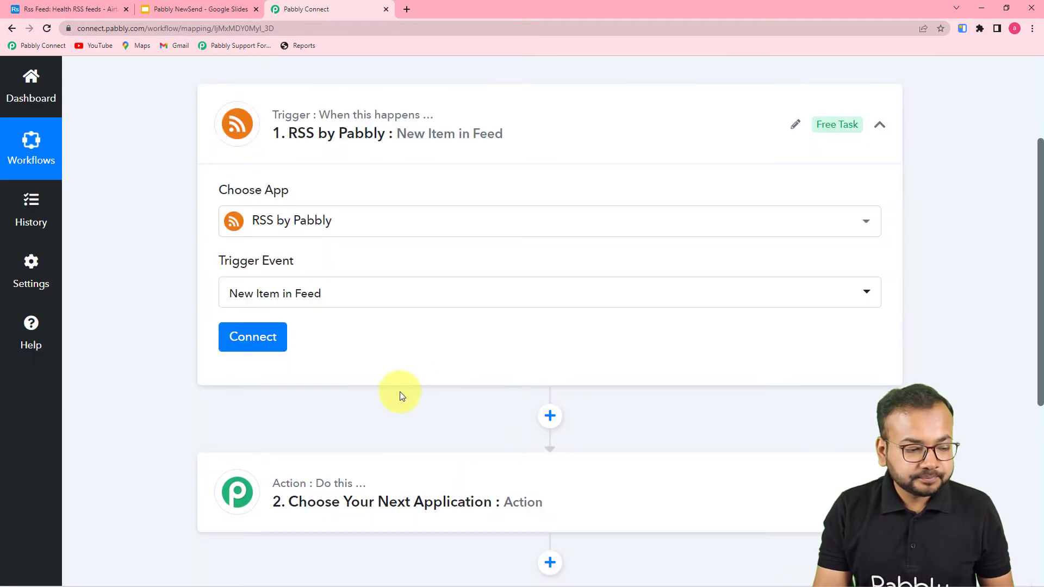
click(266, 342)
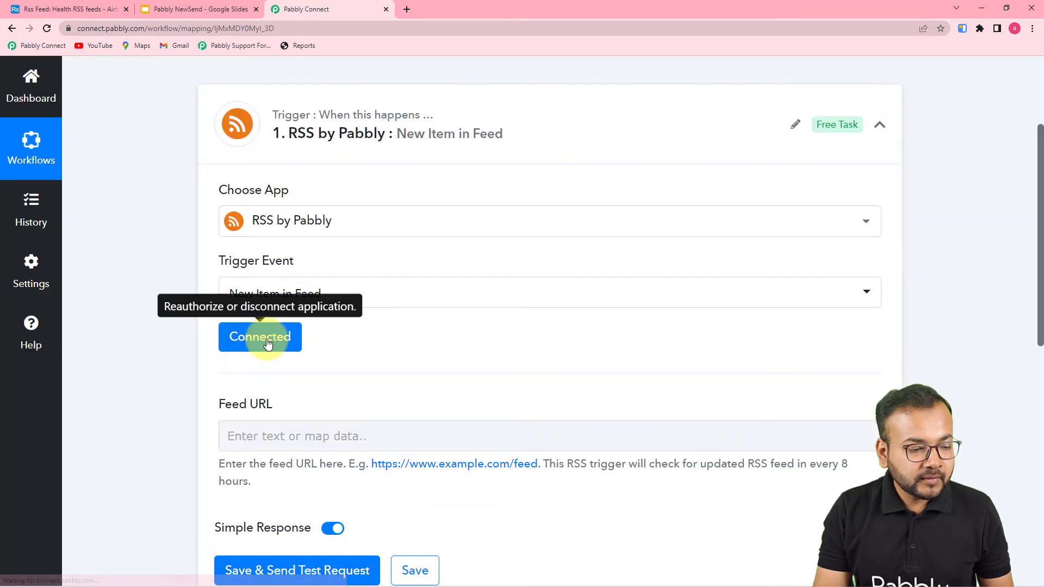
scroll(197, 368, down, 1)
scroll(197, 367, down, 2)
click(300, 272)
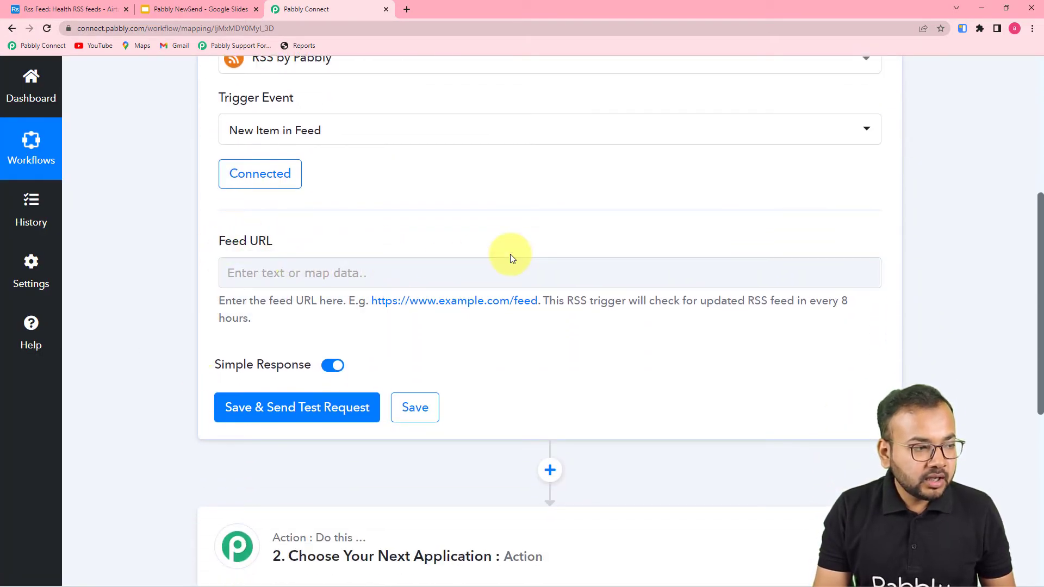
- Search Google for "latest news rss feed" in a new browser tab
click(405, 9)
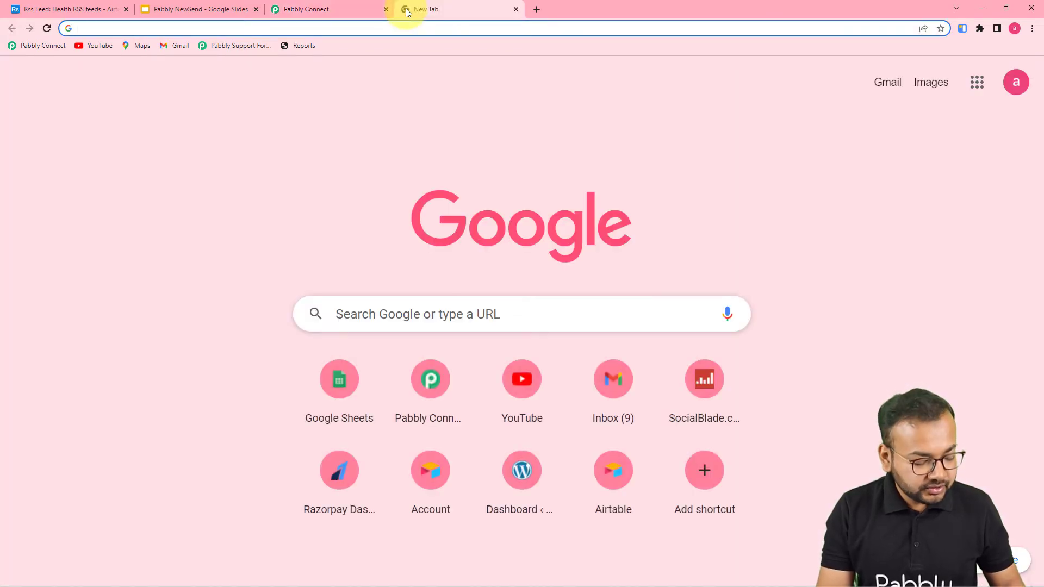
text(rss)
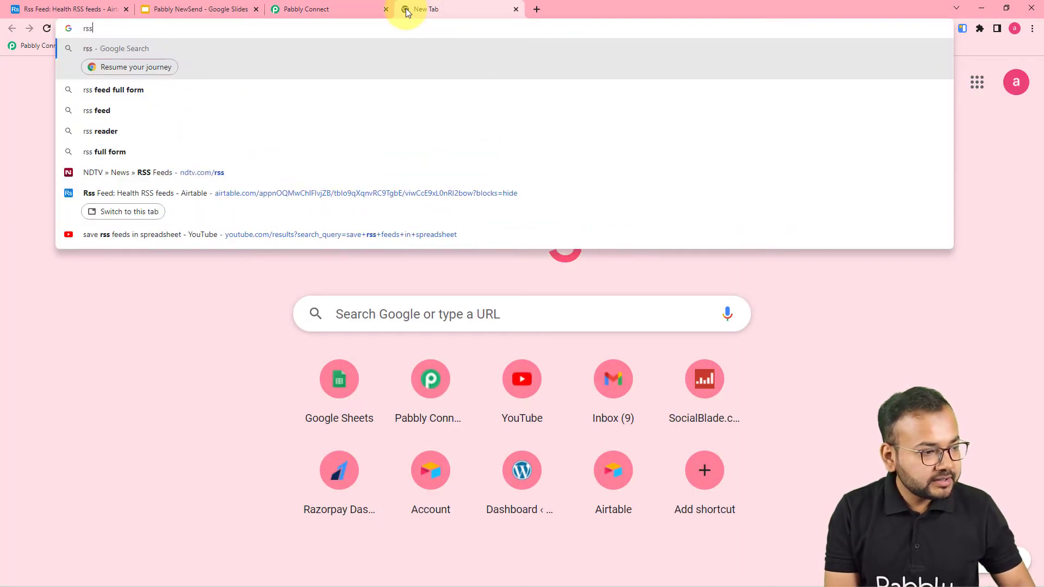
key(BackSpace)
key(BackSpace)
key(BackSpace)
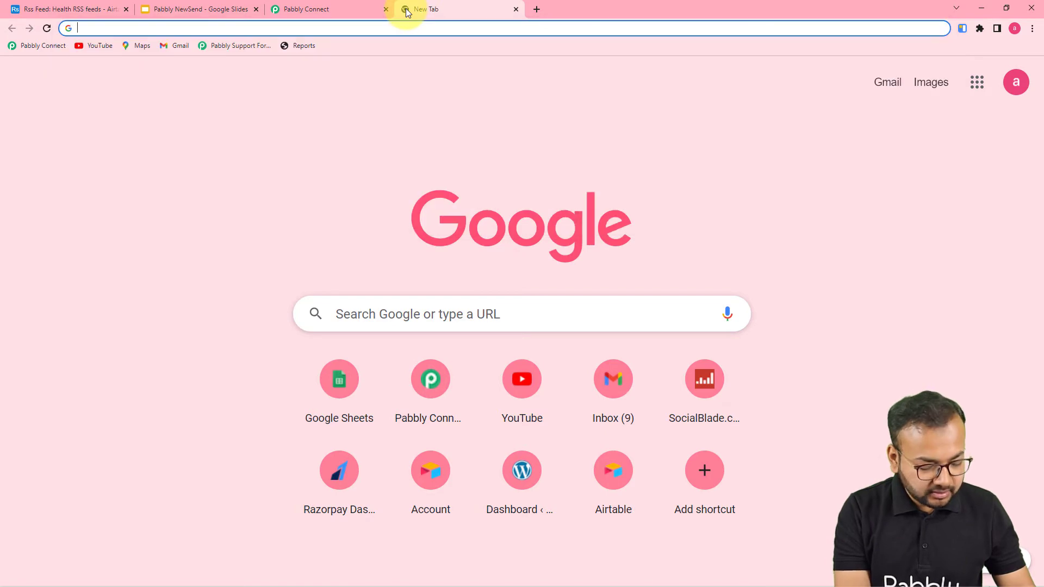
text(late)
key(Return)
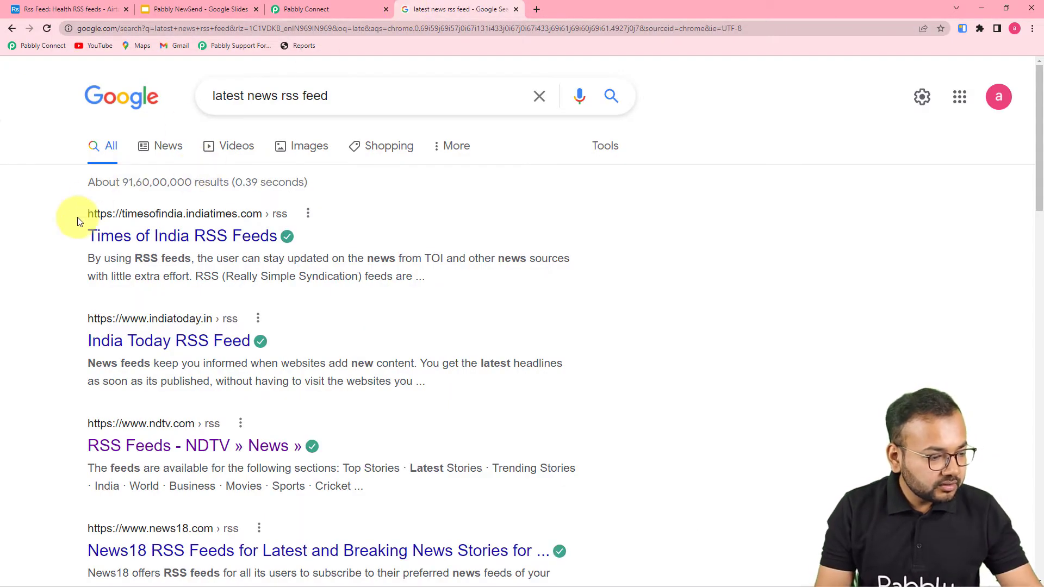
- Open the NDTV RSS Feeds page from the search results and go to its Tech feed
scroll(78, 221, down, 2)
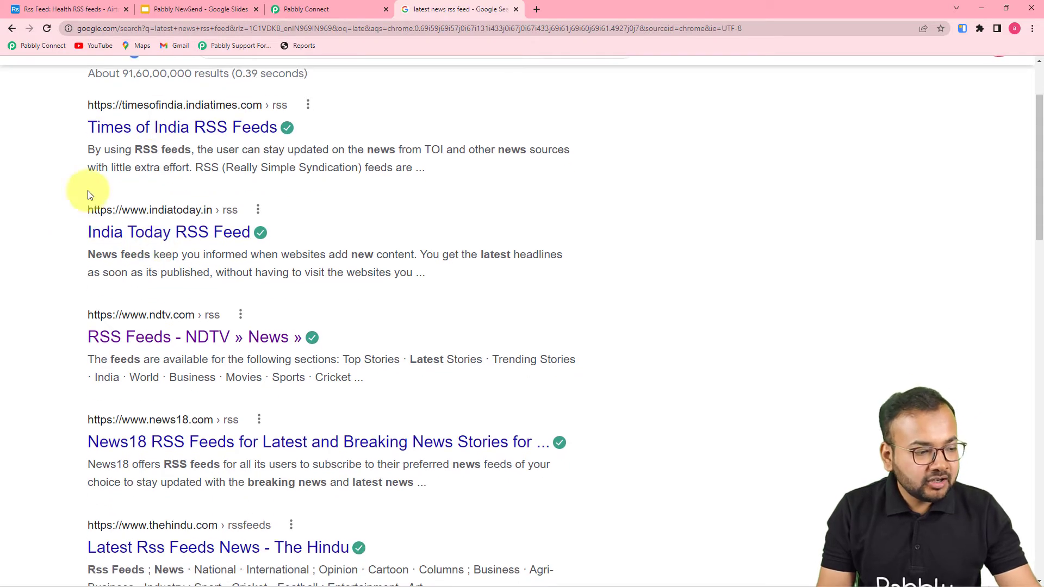
click(132, 331)
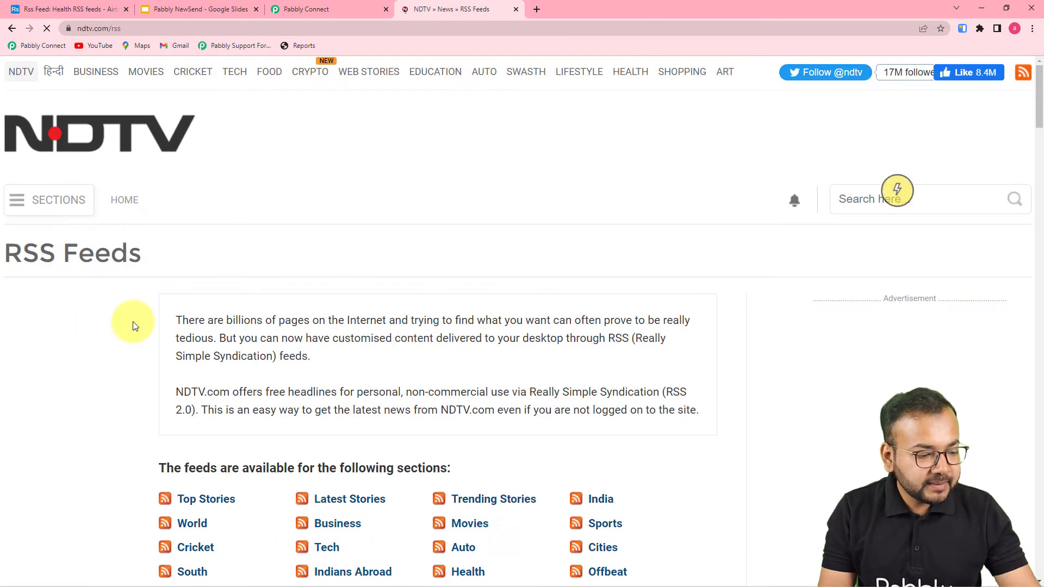
scroll(134, 326, down, 4)
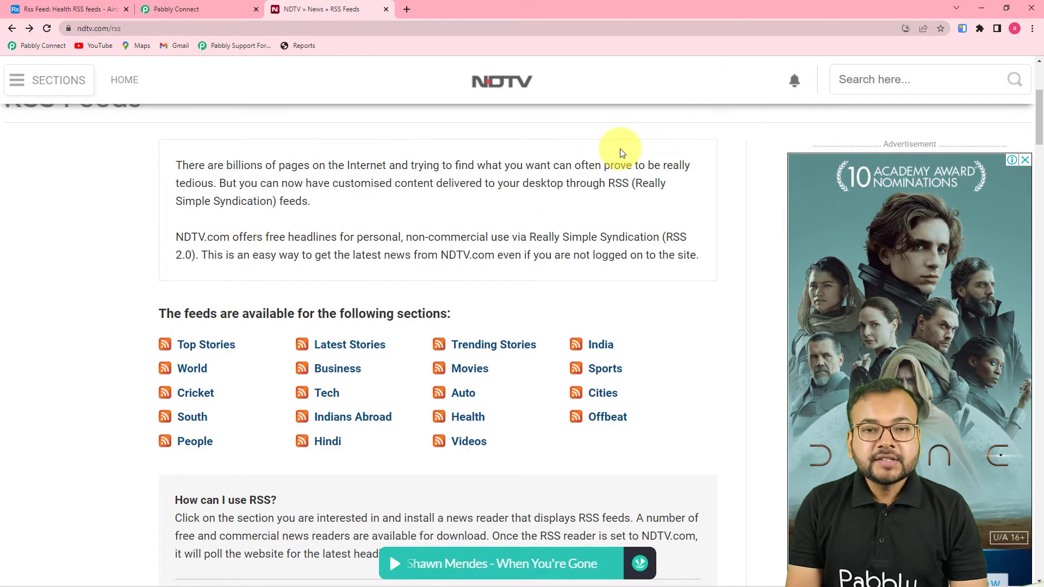
scroll(565, 163, down, 4)
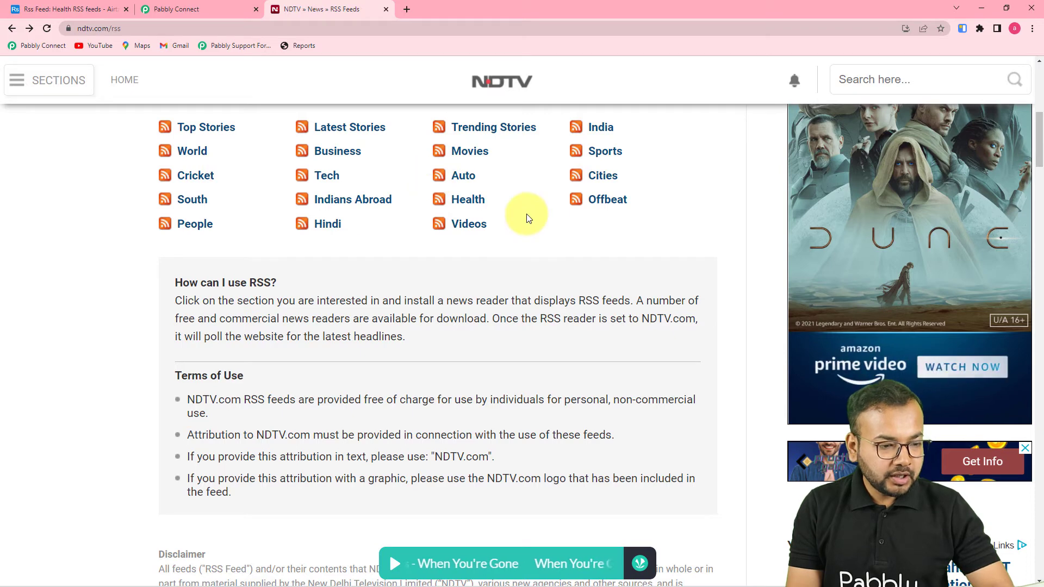
click(329, 176)
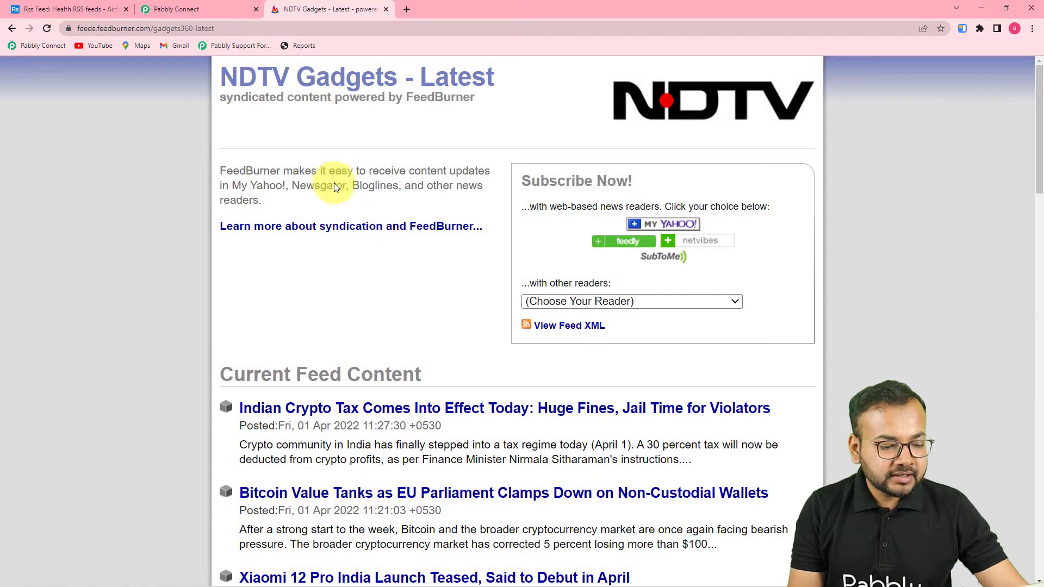
- Look over the NDTV Gadgets - Latest feed and copy its web address
scroll(333, 183, down, 7)
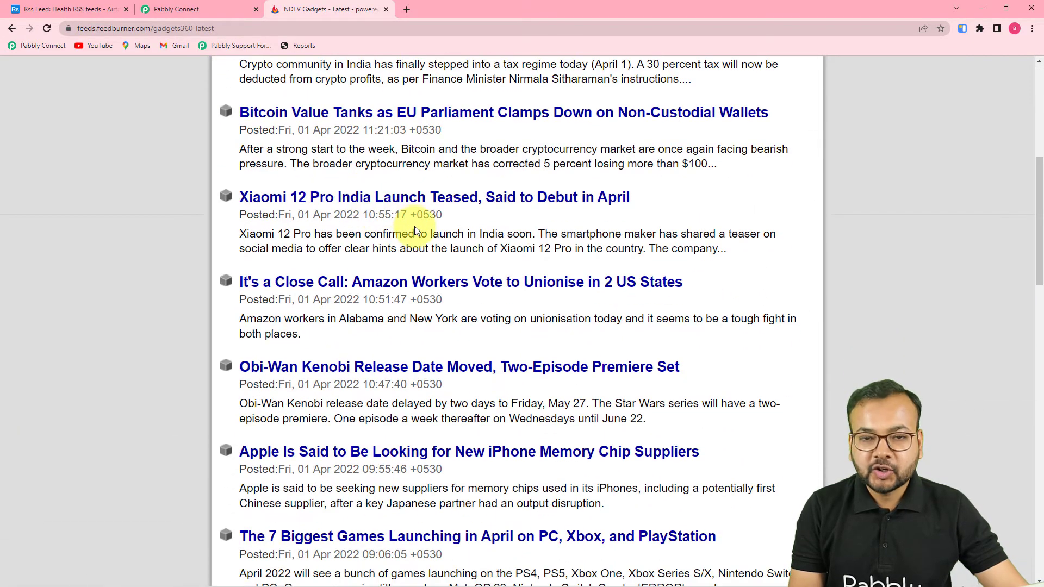
scroll(415, 231, up, 7)
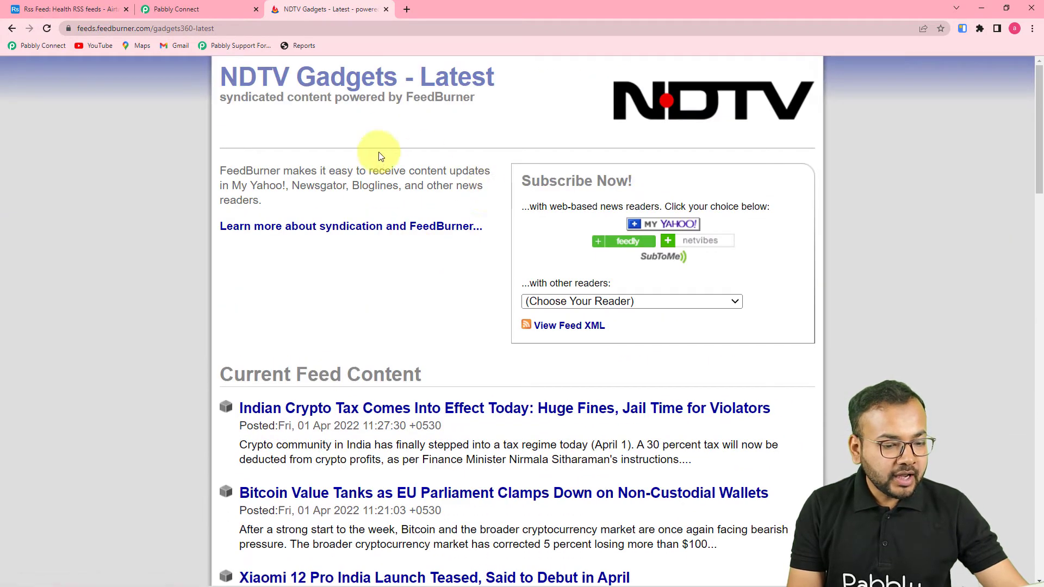
click(222, 30)
key(ctrl+c)
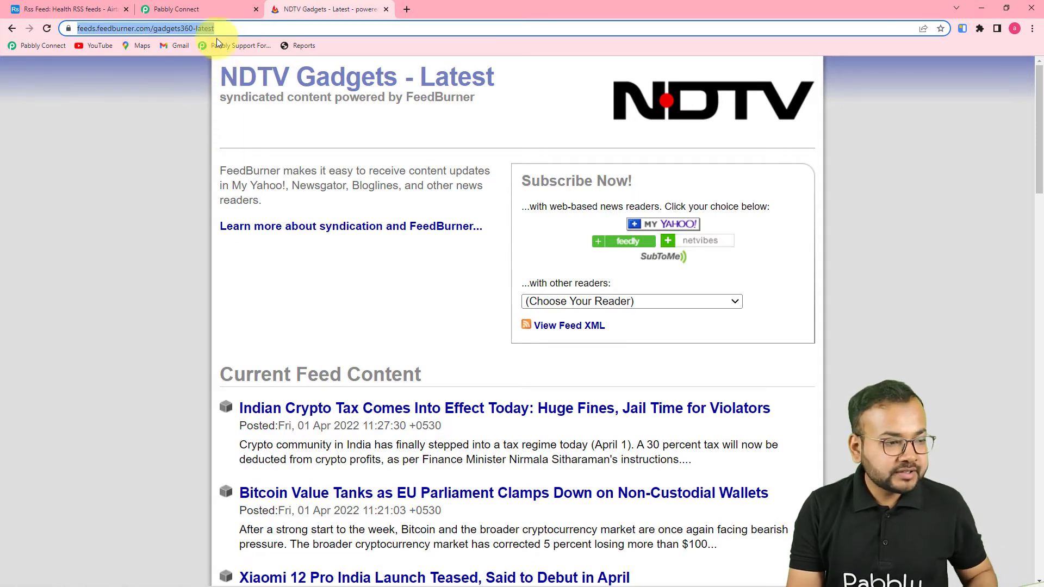
click(224, 11)
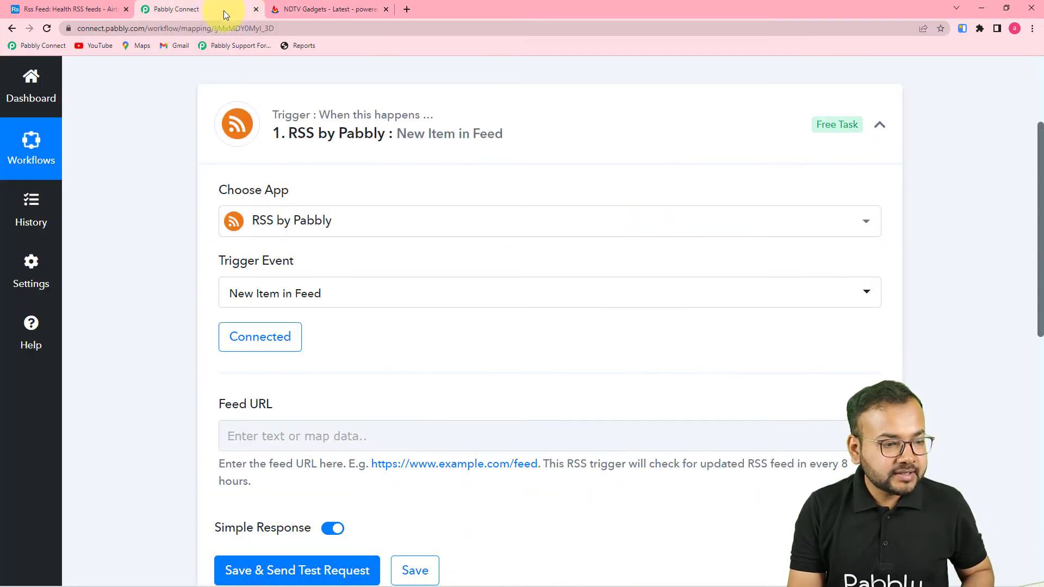
click(275, 437)
right_click(275, 436)
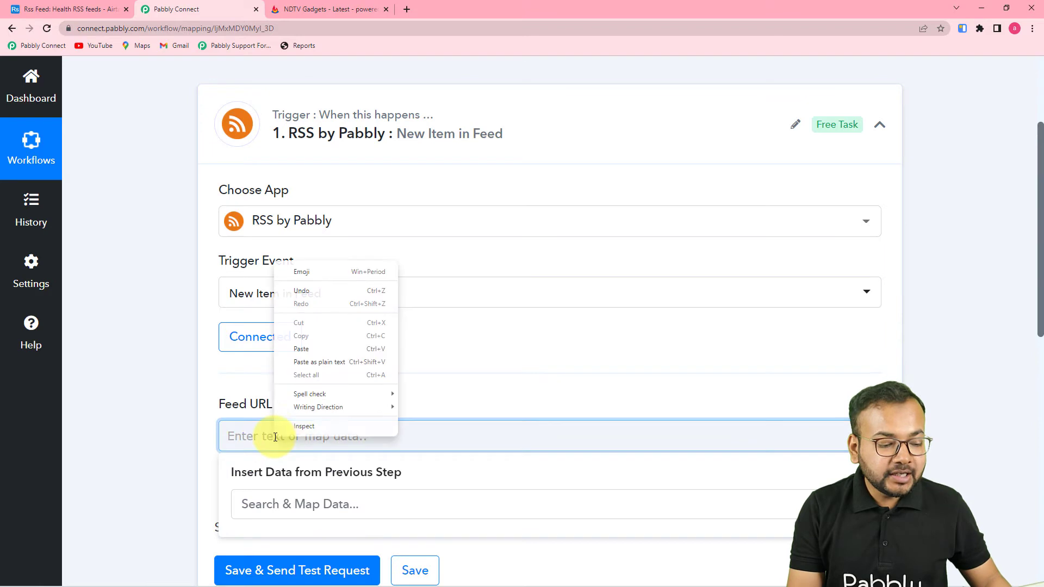
click(295, 364)
click(194, 374)
scroll(194, 373, down, 4)
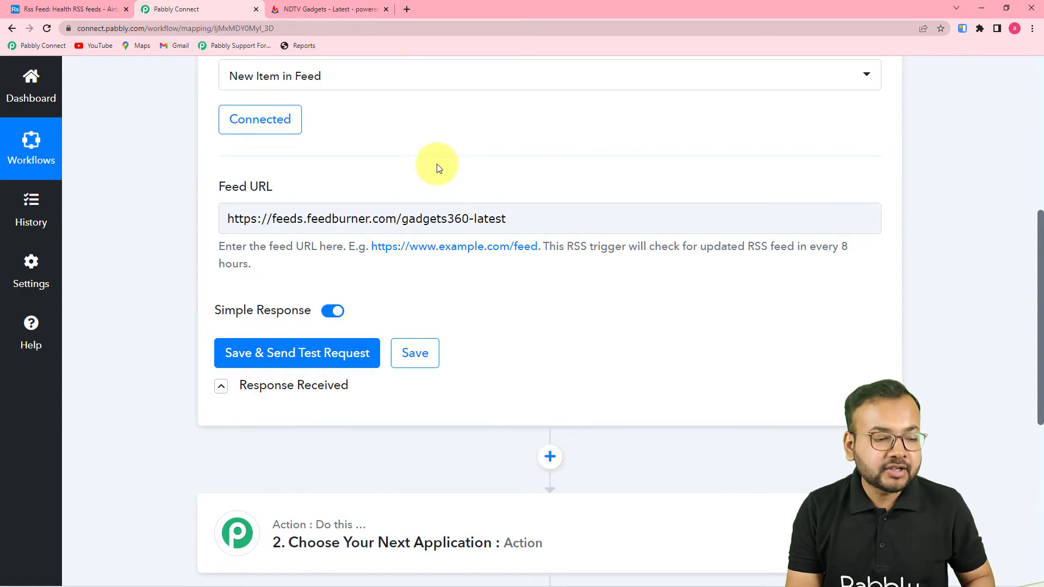
click(276, 353)
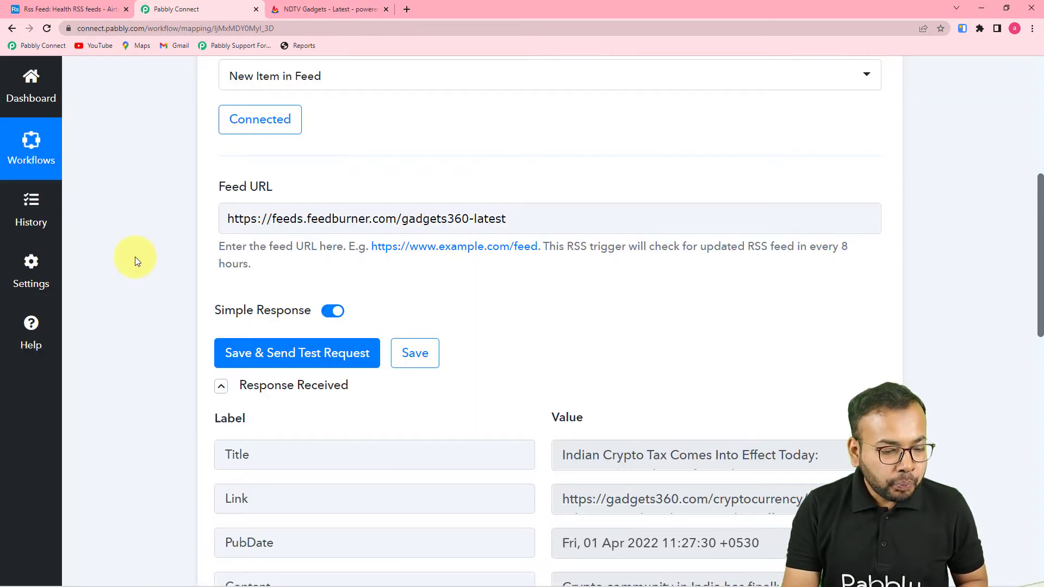
- Enlarge the Title and Link values in the received response and compare the title with the newest article on the NDTV feed page
scroll(134, 263, down, 6)
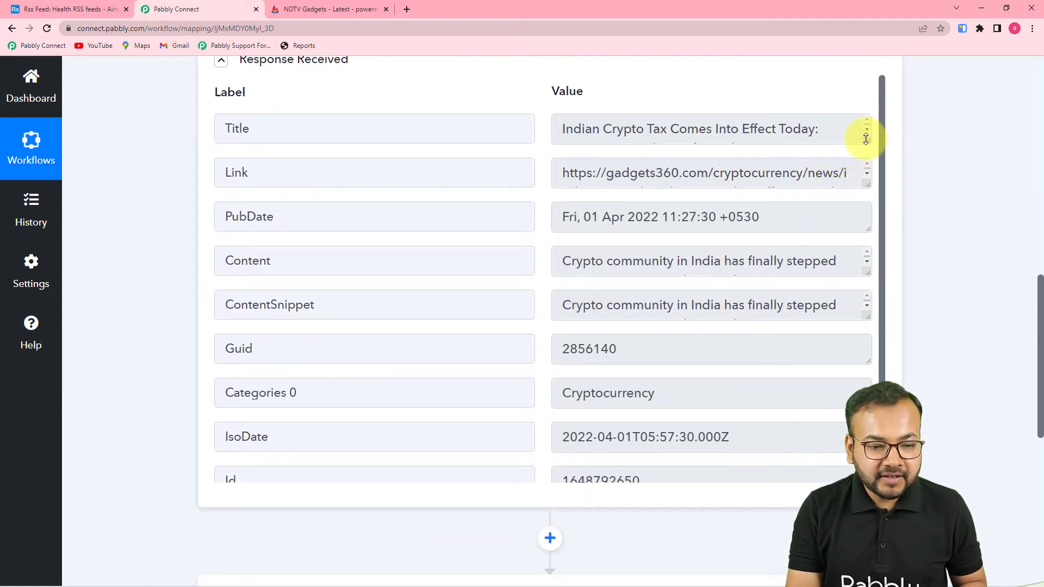
drag(867, 139, 865, 200)
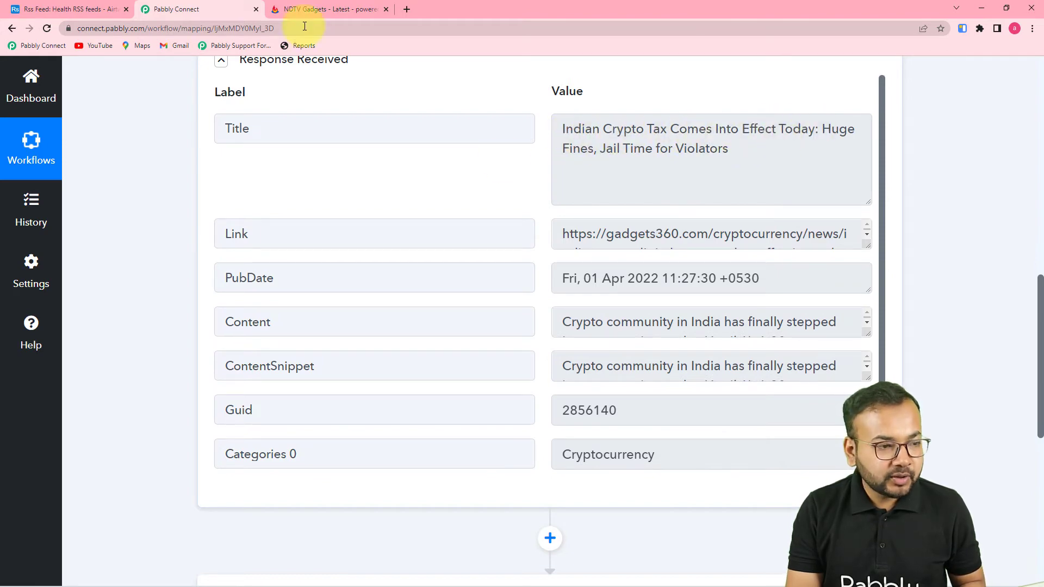
click(309, 9)
scroll(327, 272, down, 2)
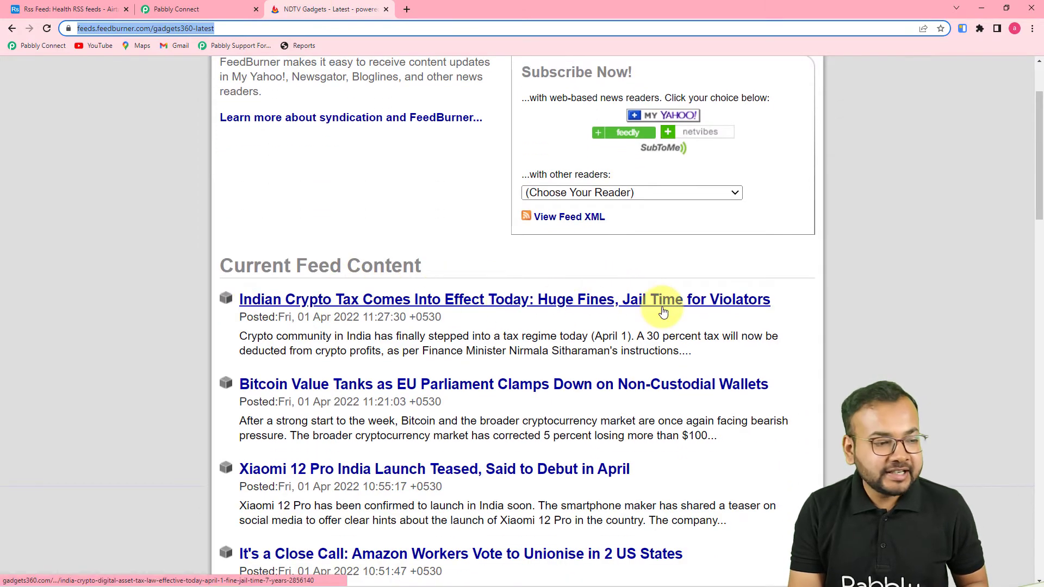
click(241, 10)
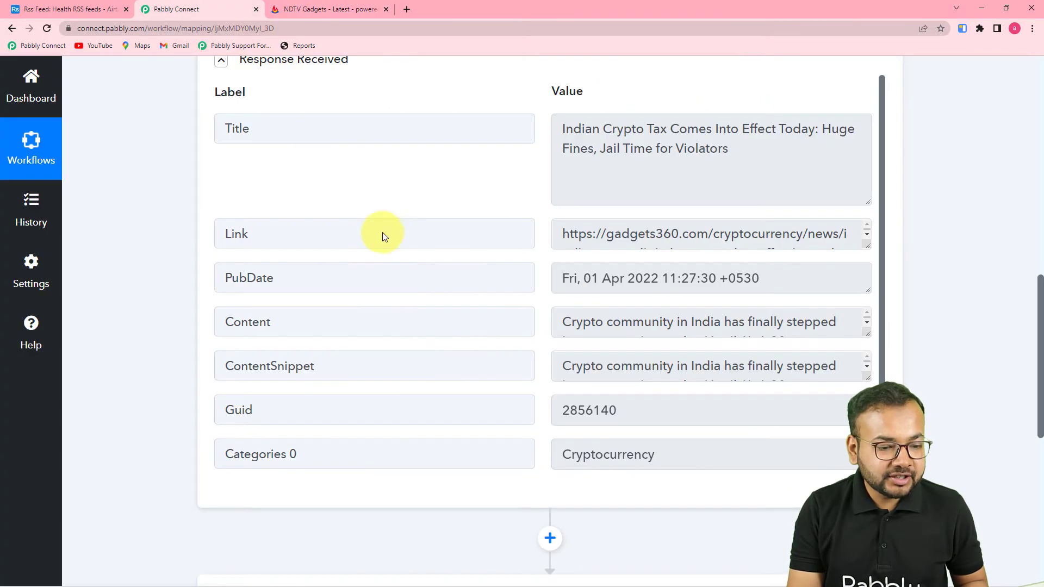
drag(867, 246, 868, 287)
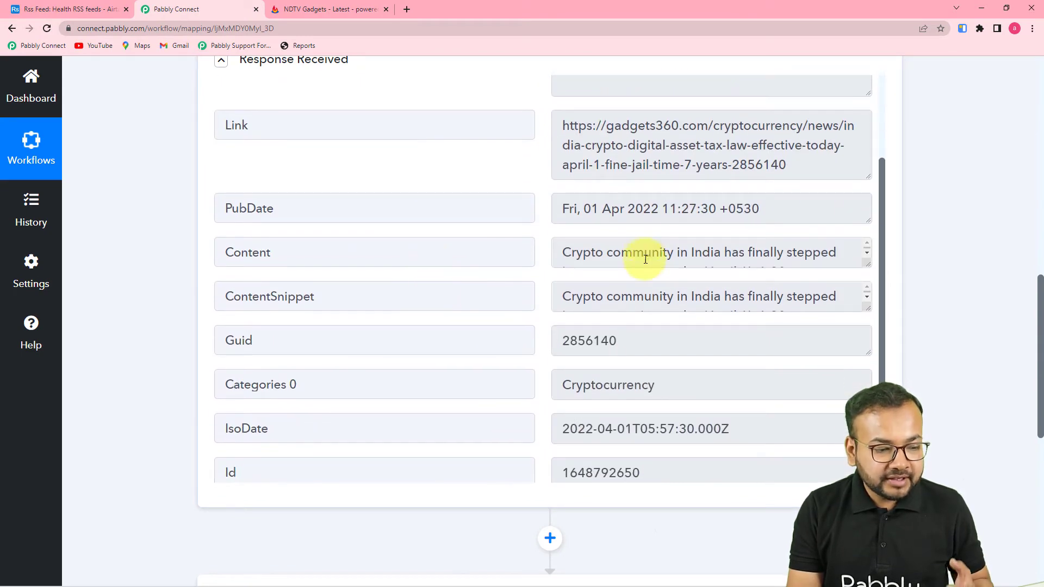
- Look over the remaining fields of the received response, the feed URL's update interval note and the Health RSS feeds table in Airtable
scroll(761, 308, down, 3)
scroll(639, 352, down, 1)
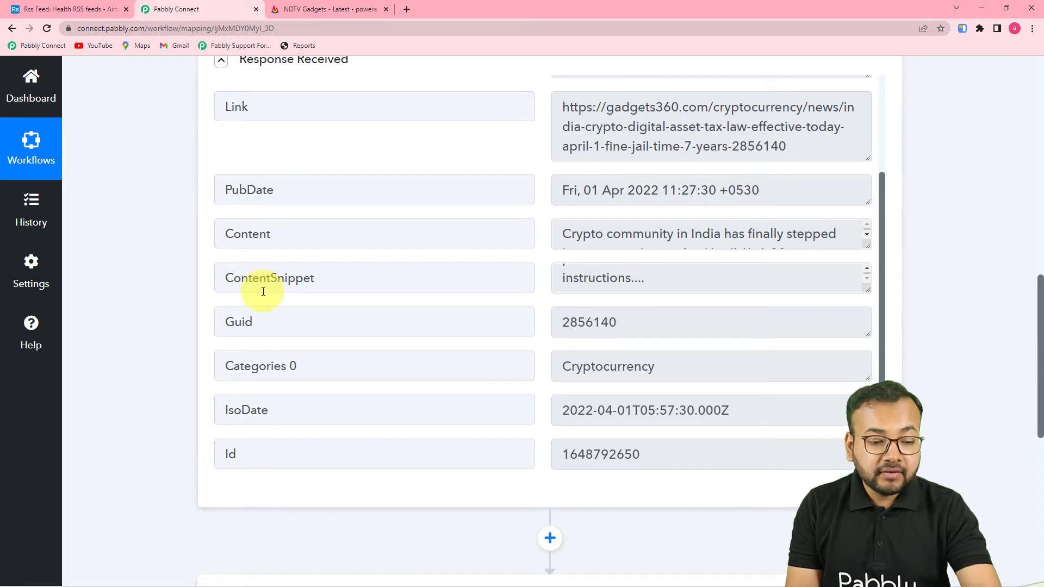
scroll(263, 291, up, 2)
scroll(193, 291, up, 5)
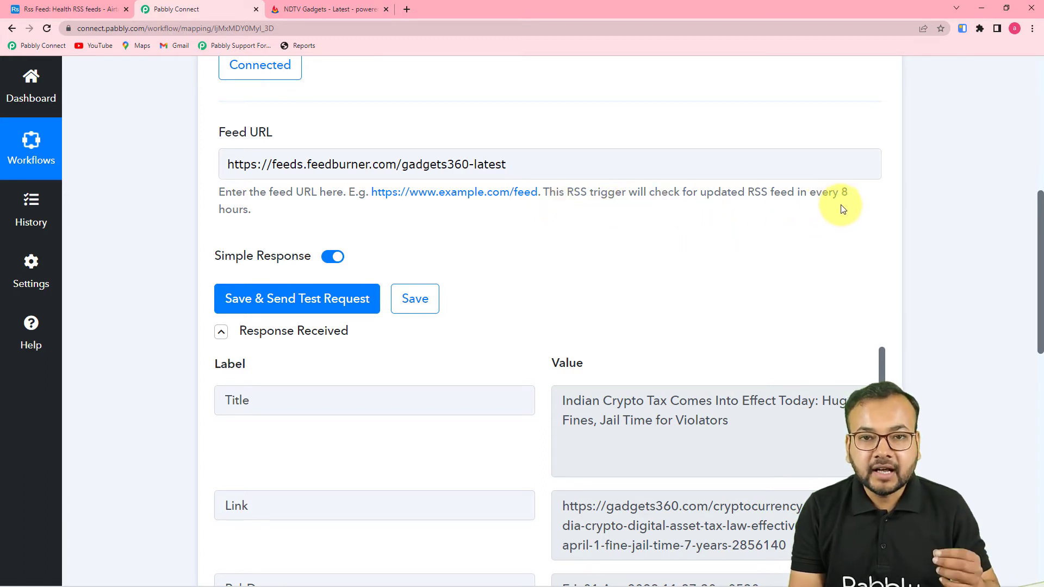
scroll(748, 264, down, 8)
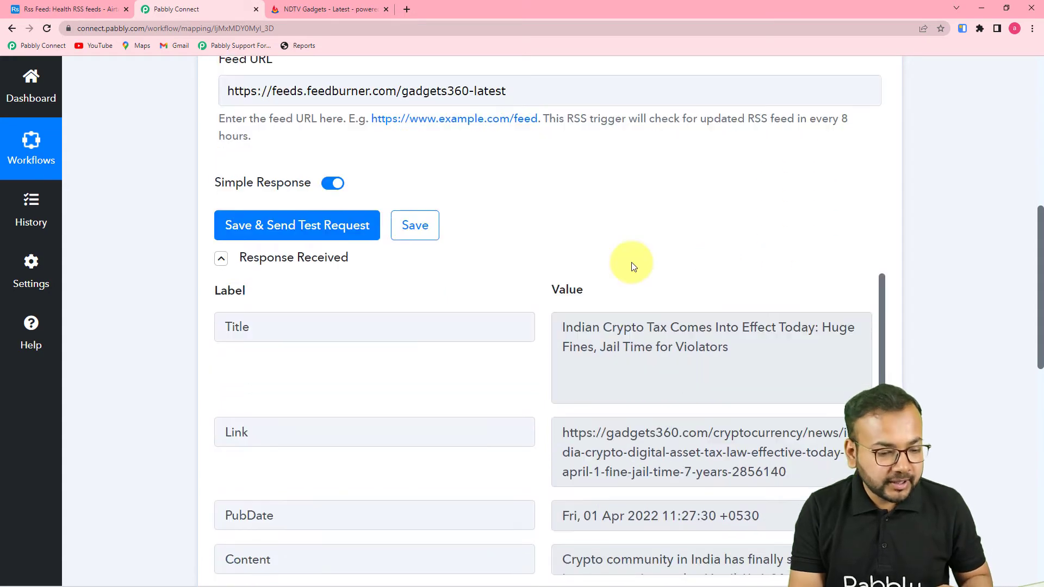
scroll(176, 347, down, 6)
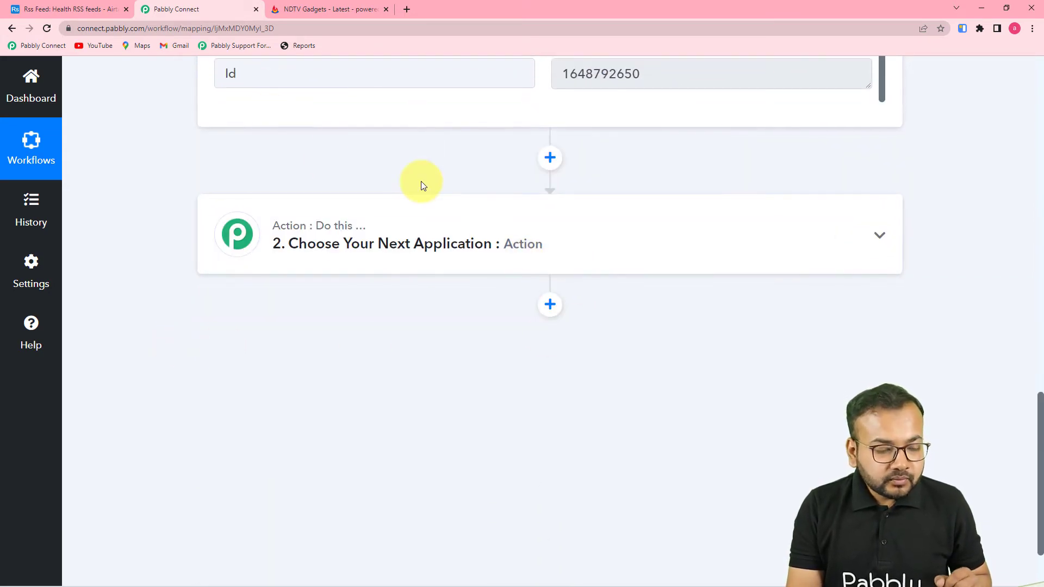
scroll(423, 185, up, 6)
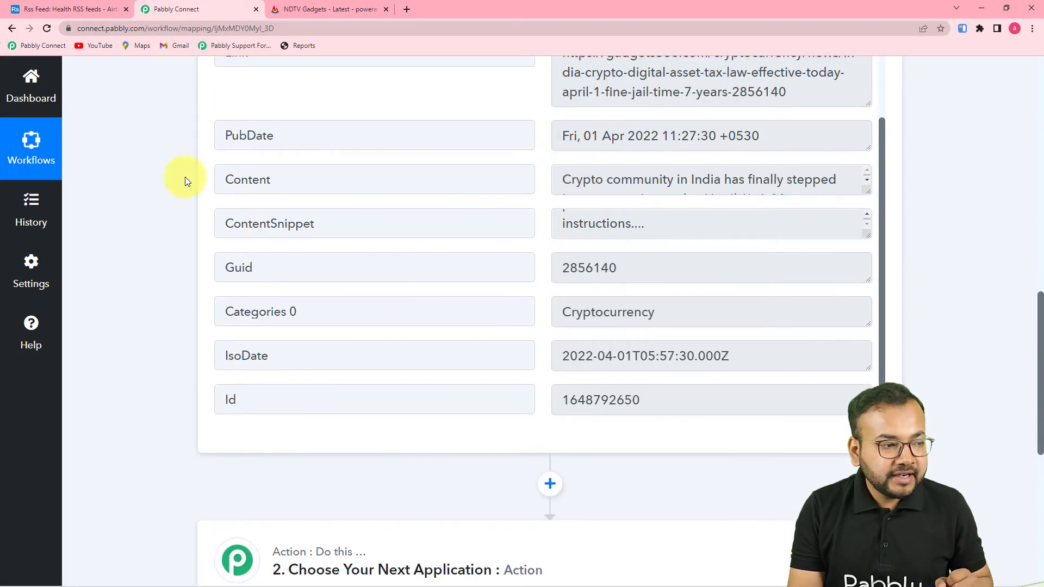
click(76, 9)
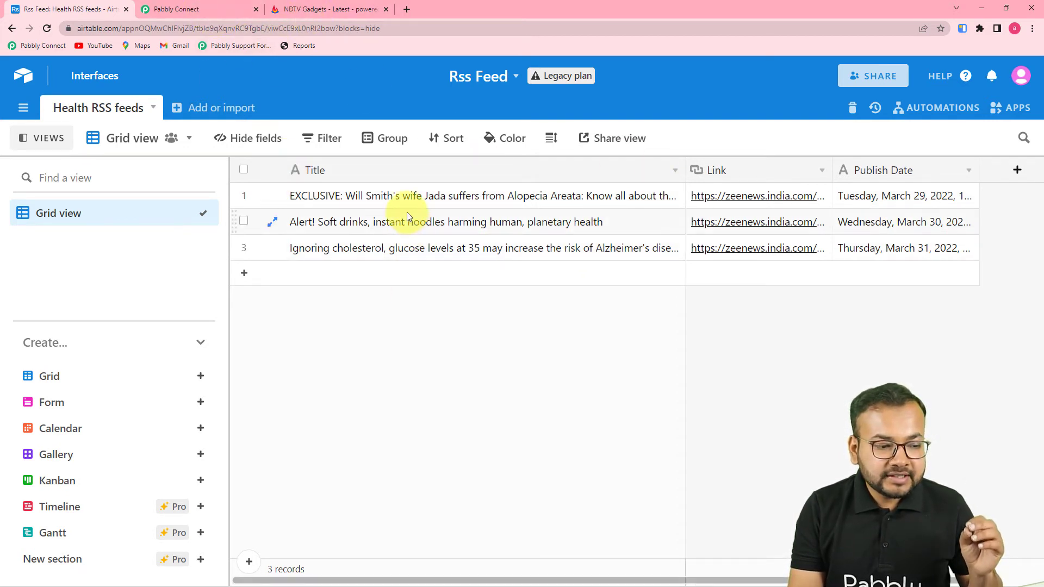
click(201, 8)
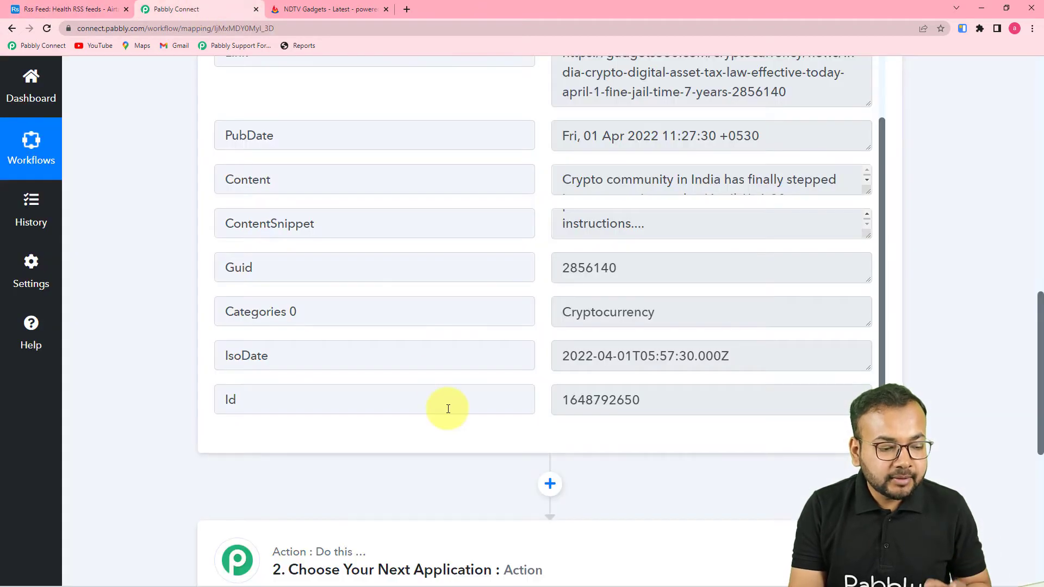
- Set up the workflow's second step with Airtable as the app and Create Record as the action event
scroll(448, 409, down, 5)
click(420, 245)
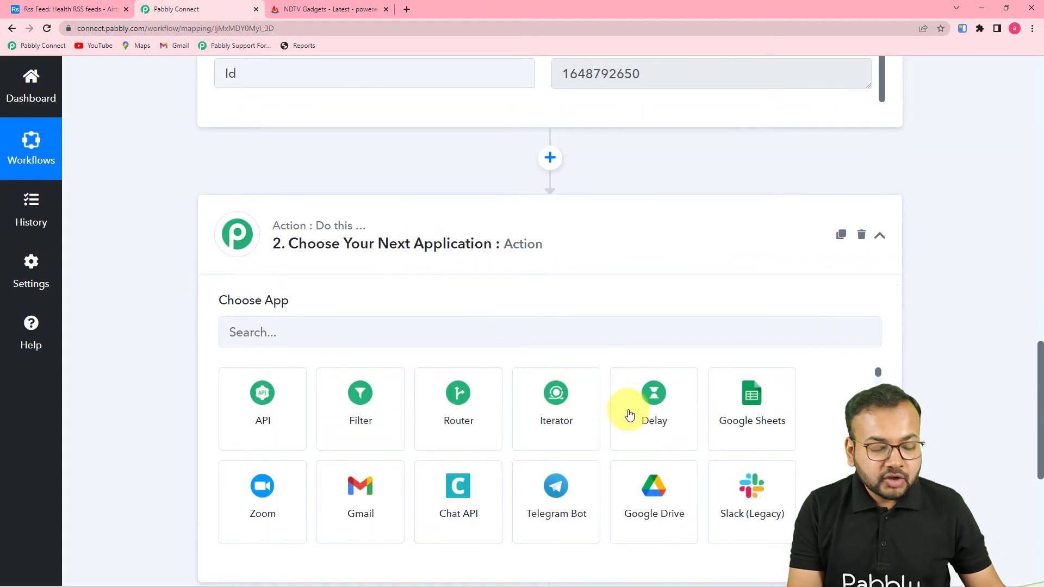
click(579, 336)
text(airt)
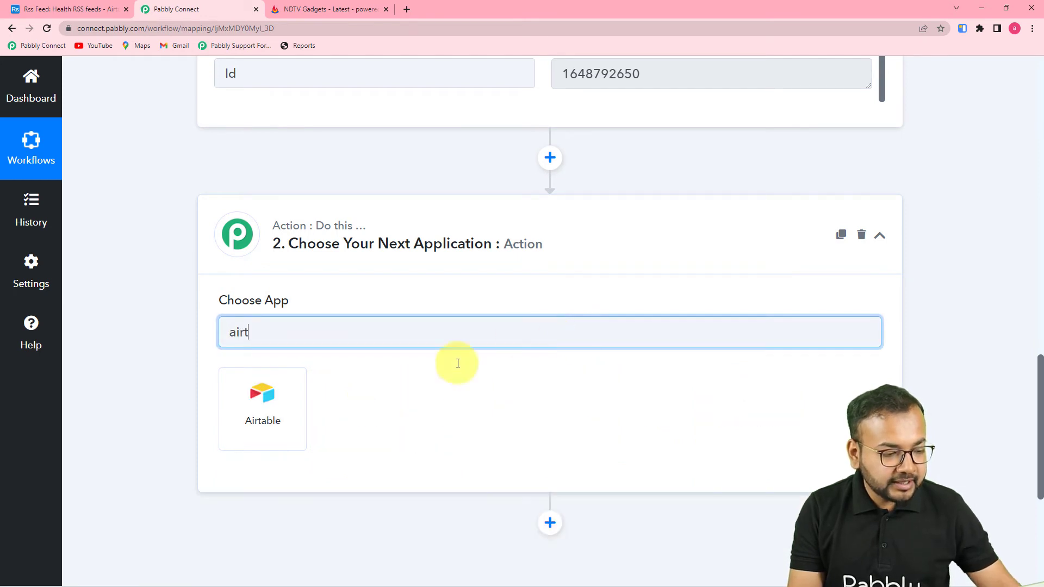
click(251, 435)
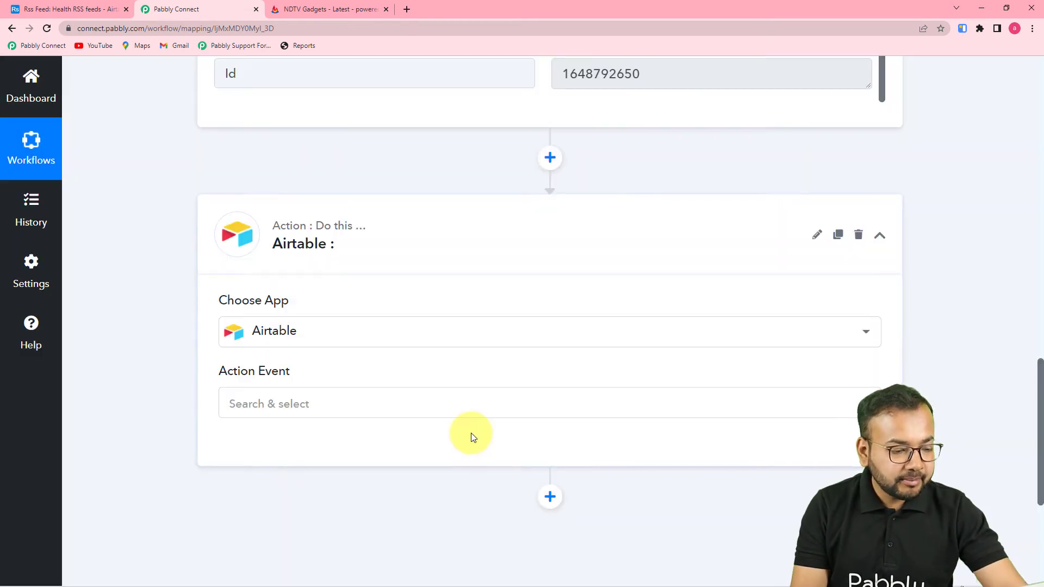
click(376, 400)
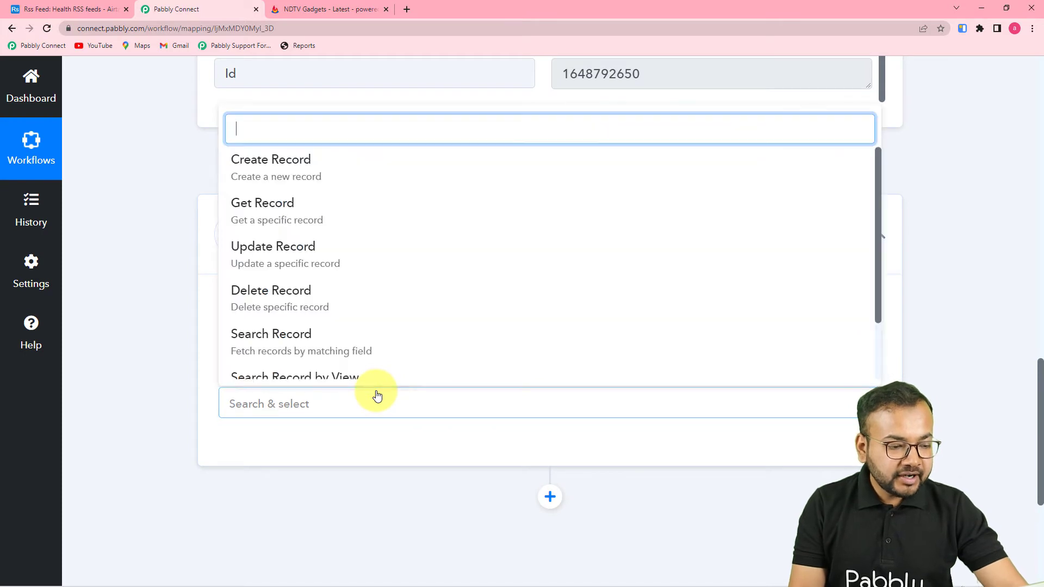
click(277, 177)
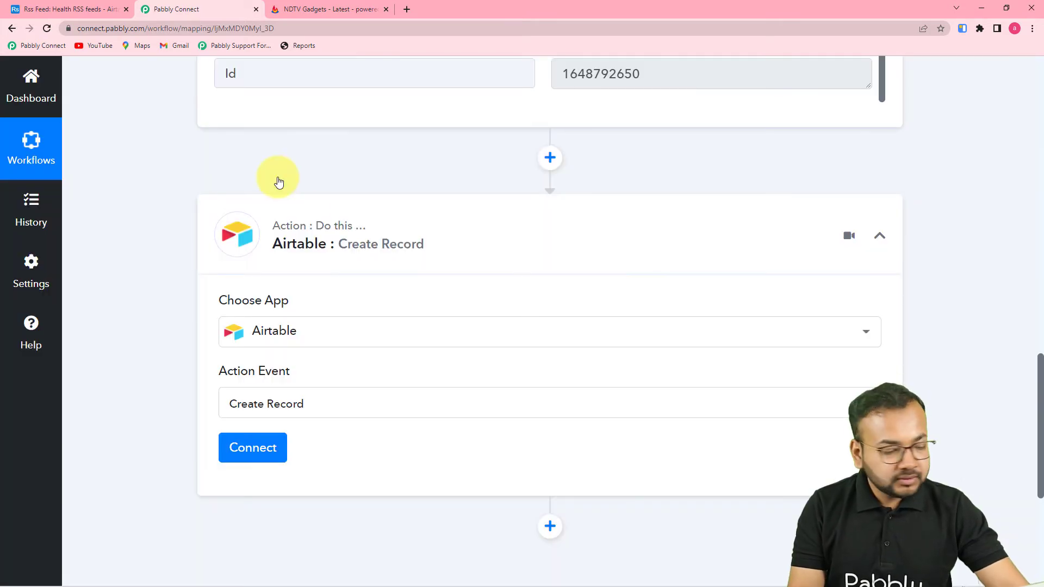
- Start adding a new Airtable connection for the Create Record action and check the Rss Feed base in Airtable
scroll(264, 282, down, 4)
click(253, 228)
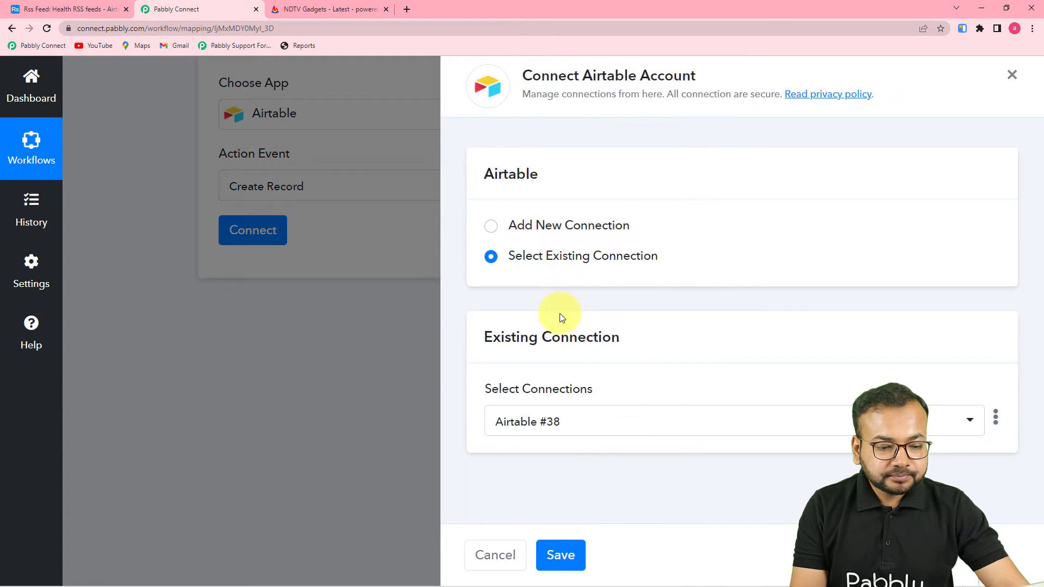
click(491, 226)
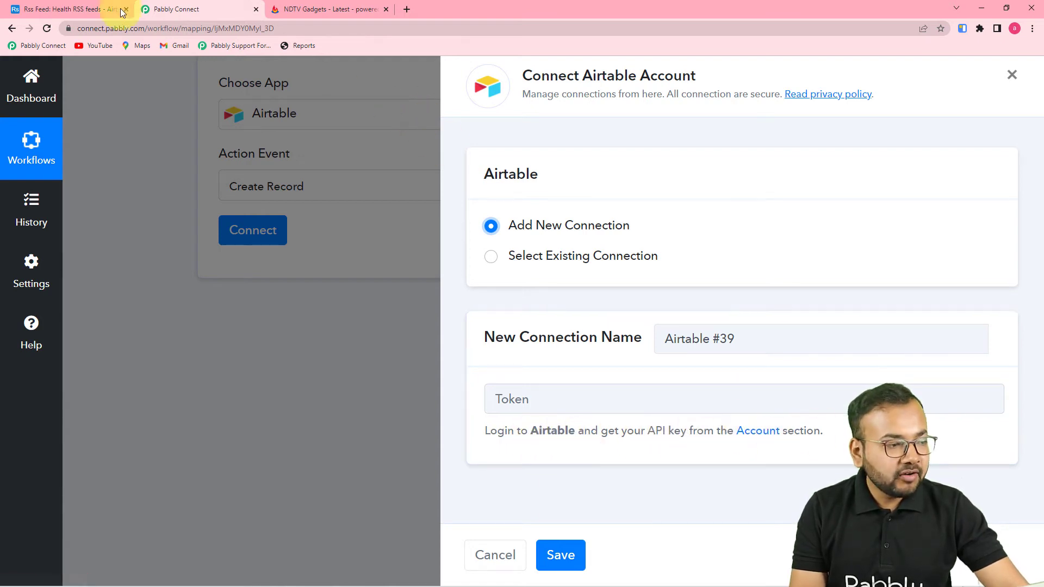
click(96, 11)
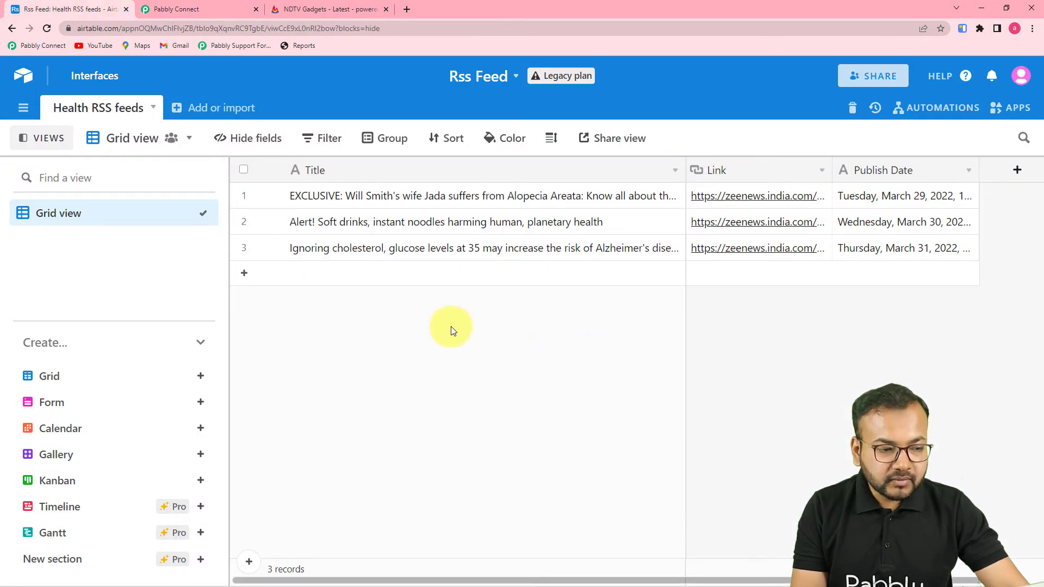
click(215, 12)
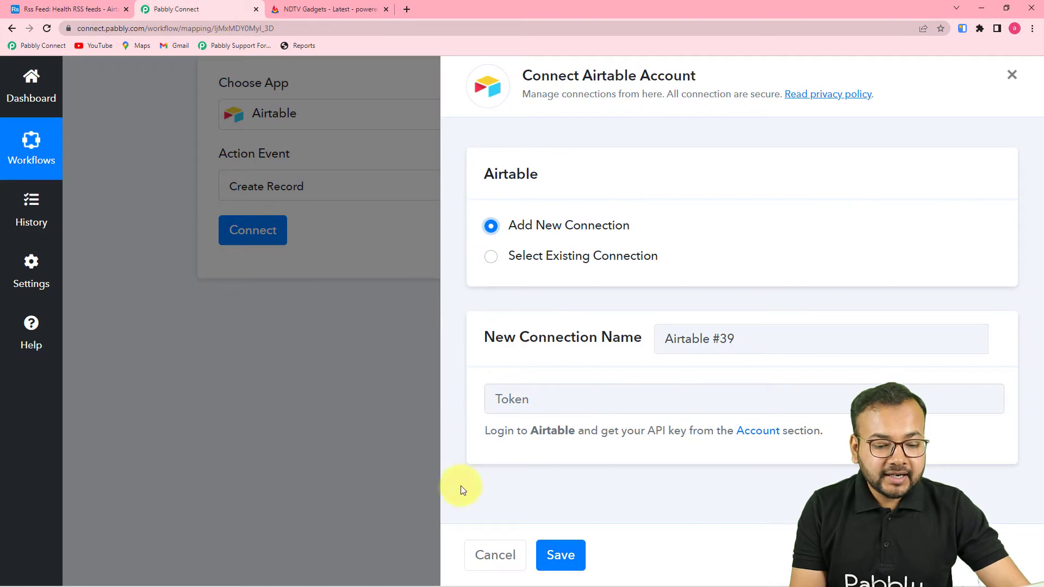
- Open the Airtable account page from the connection form, copy the personal API key and return to Pabbly Connect
click(753, 439)
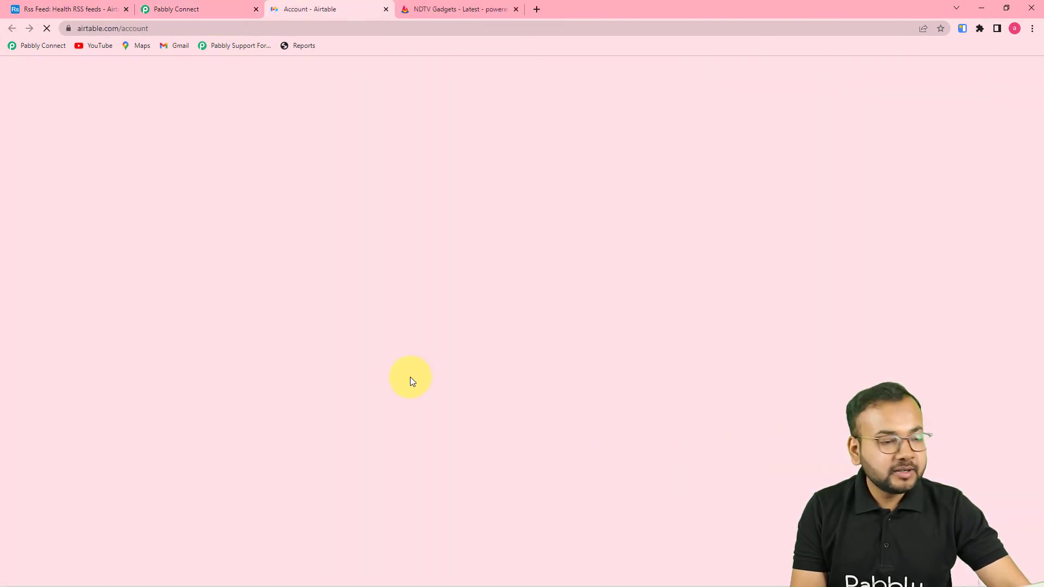
scroll(413, 373, down, 4)
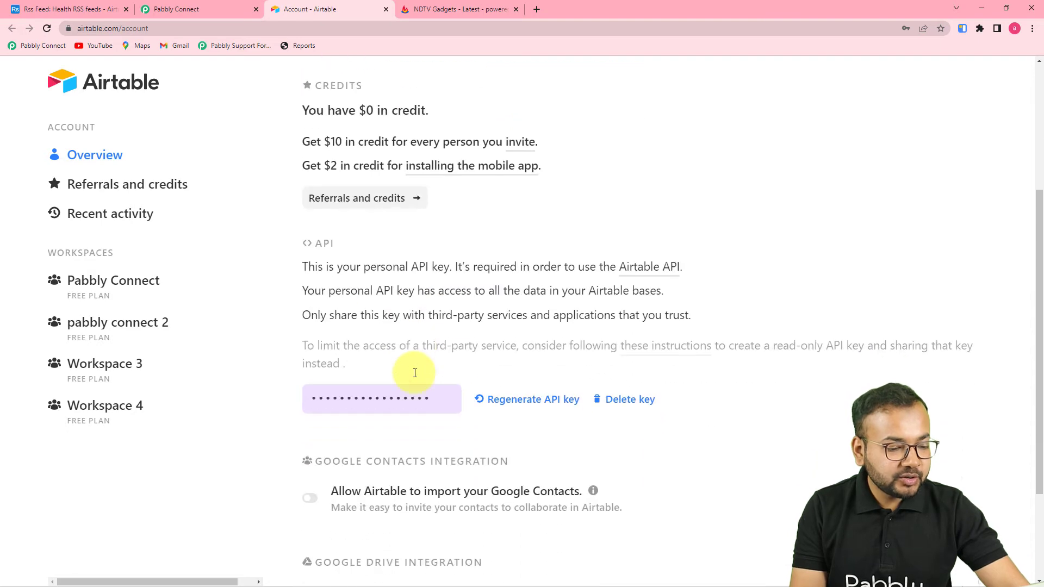
scroll(505, 292, up, 4)
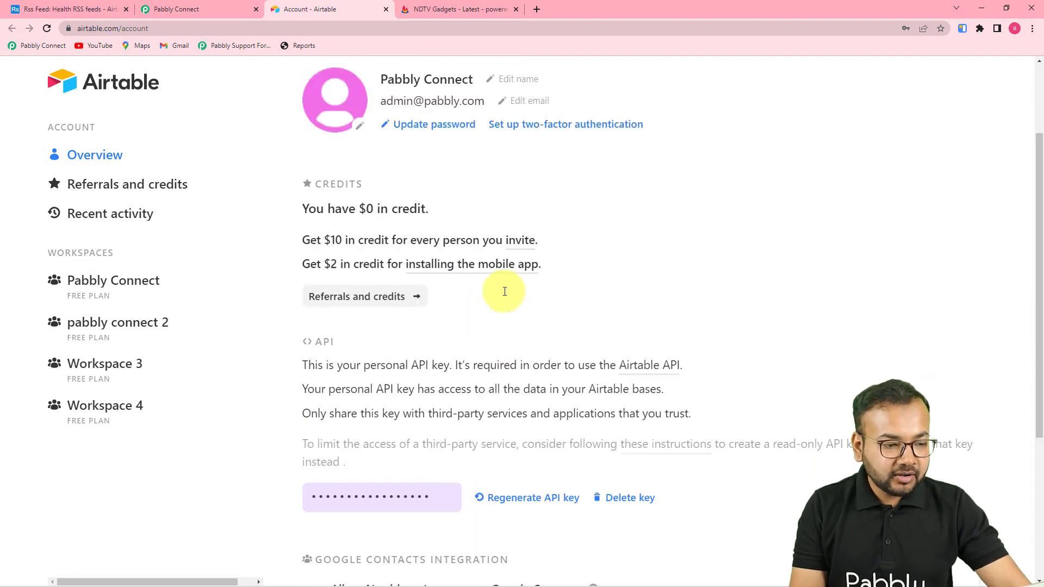
scroll(505, 291, down, 4)
scroll(505, 294, down, 3)
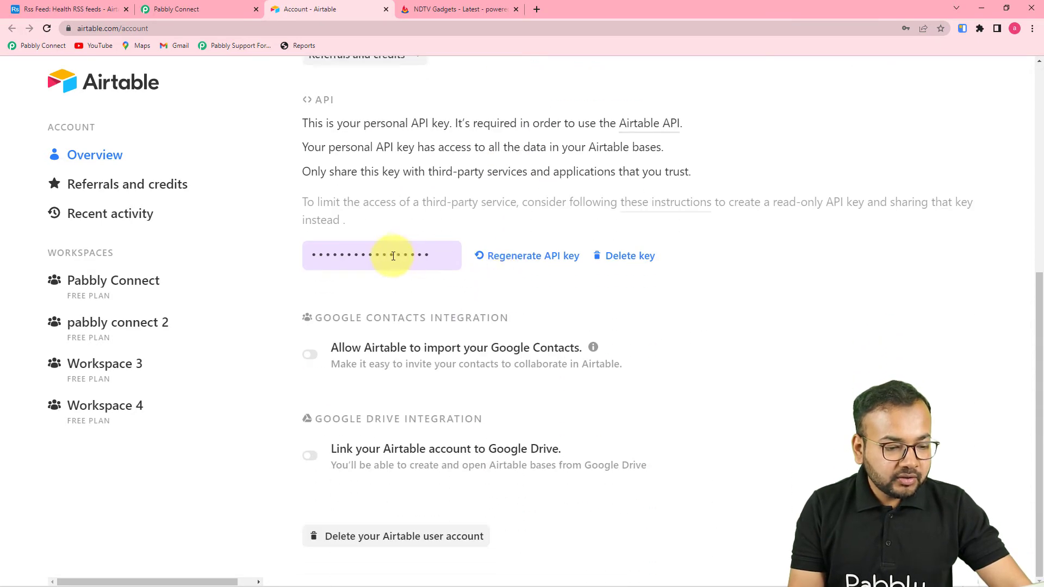
click(350, 258)
right_click(349, 262)
click(364, 277)
click(206, 5)
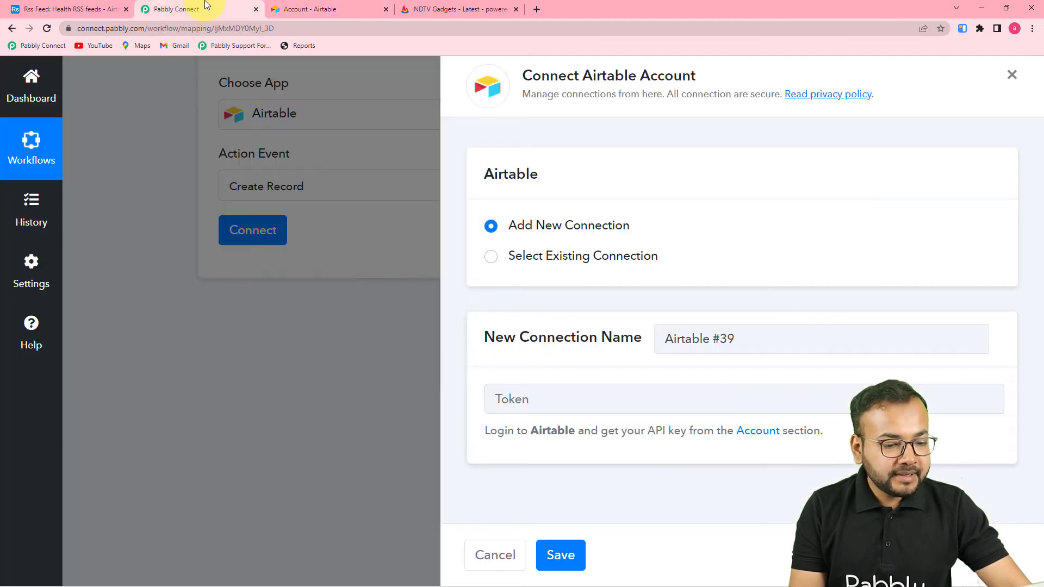
- Paste the API key into the new connection's Token field and save the connection
right_click(522, 392)
click(556, 479)
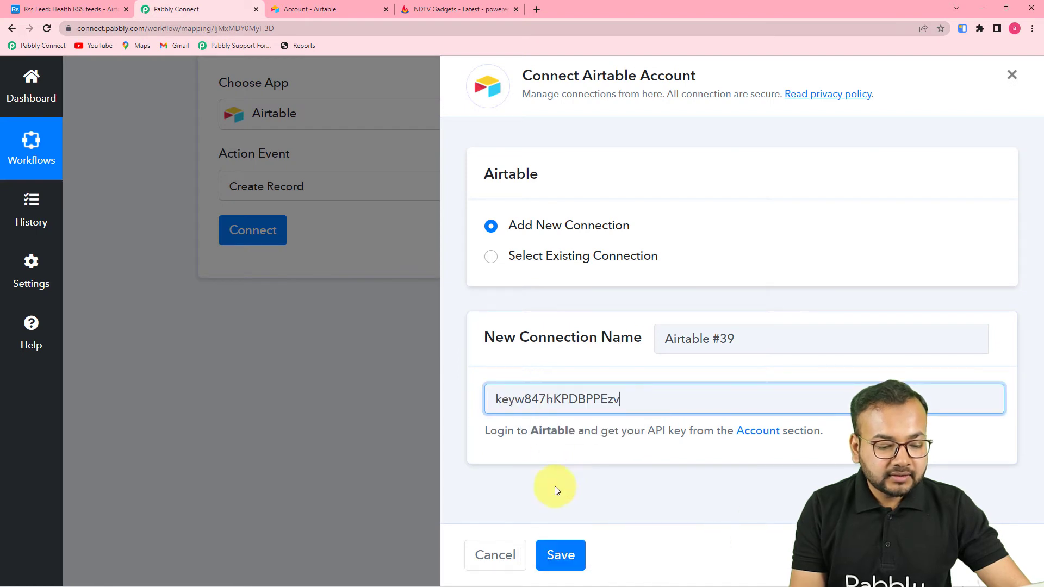
click(560, 555)
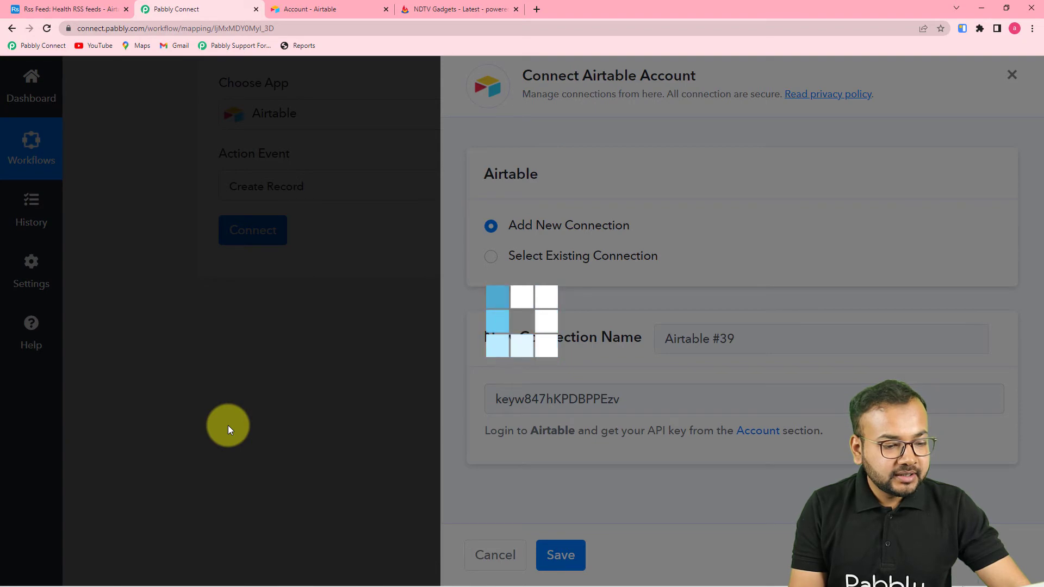
- Review the action's base and table settings against the Rss Feed base in Airtable and the fields of the trigger response
scroll(135, 401, down, 2)
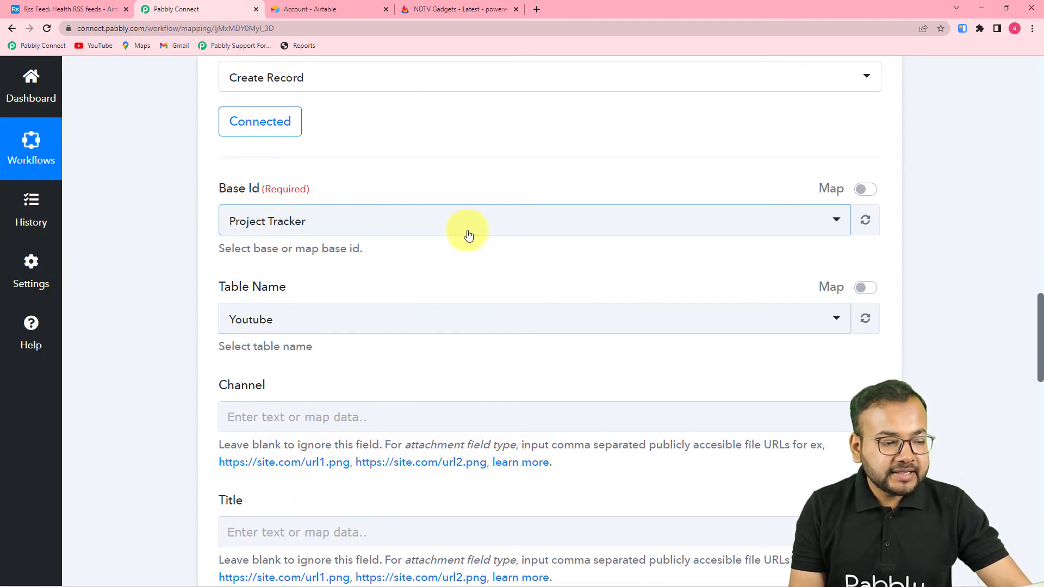
scroll(98, 310, down, 1)
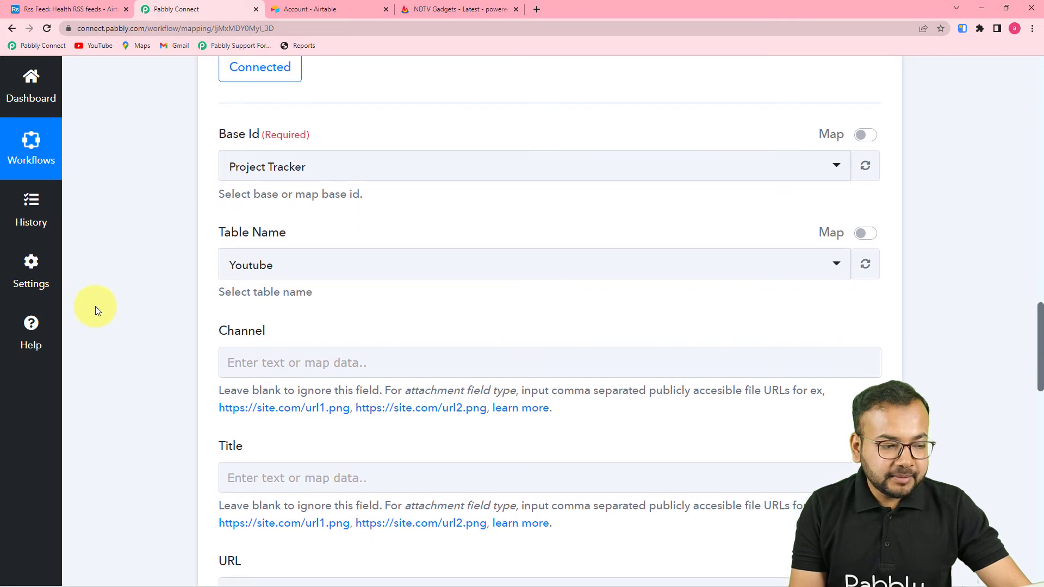
click(43, 8)
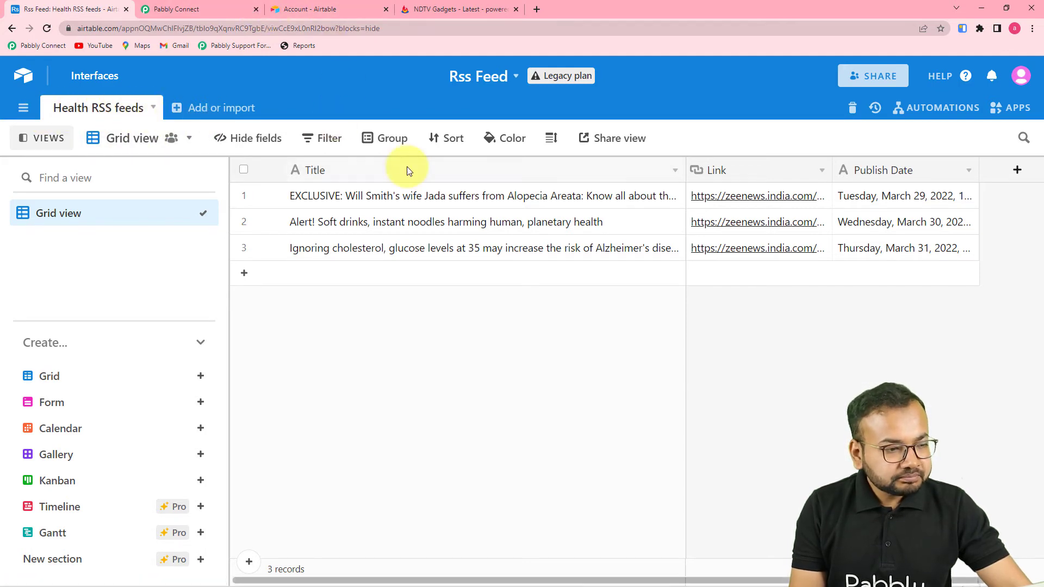
click(208, 12)
scroll(195, 249, up, 10)
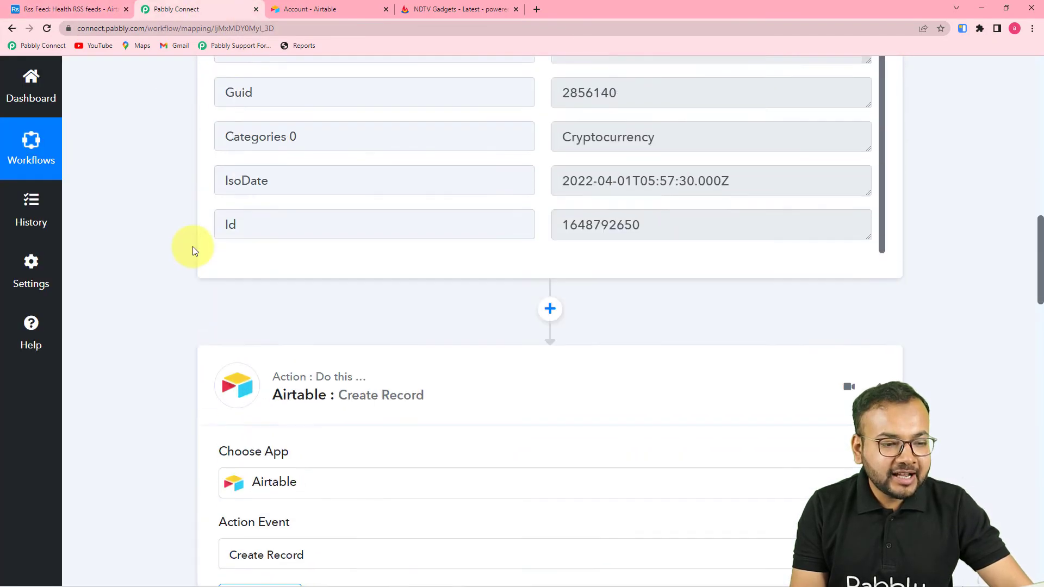
scroll(289, 256, up, 2)
scroll(289, 257, down, 2)
scroll(188, 227, down, 4)
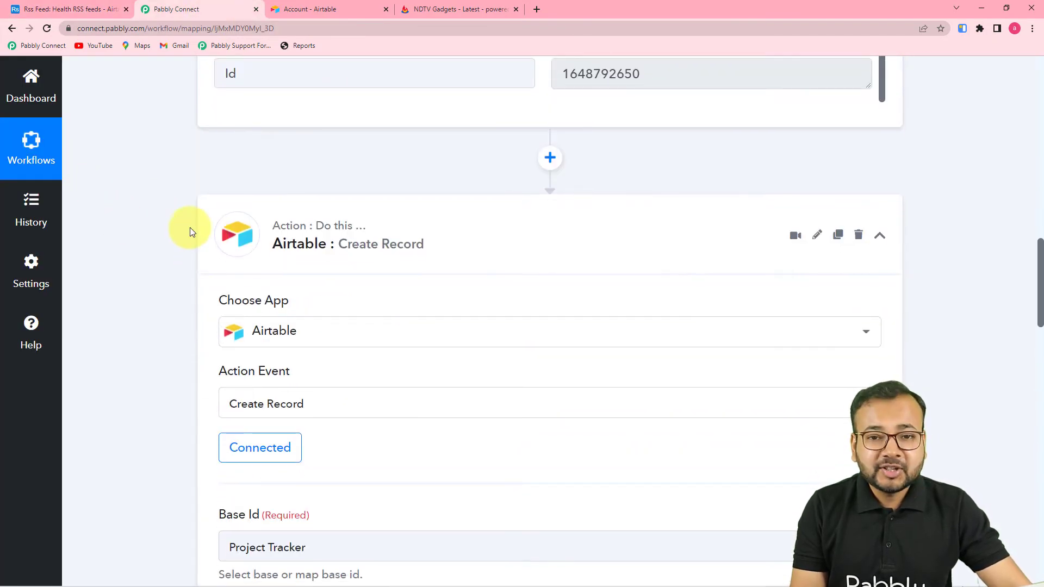
scroll(188, 228, down, 6)
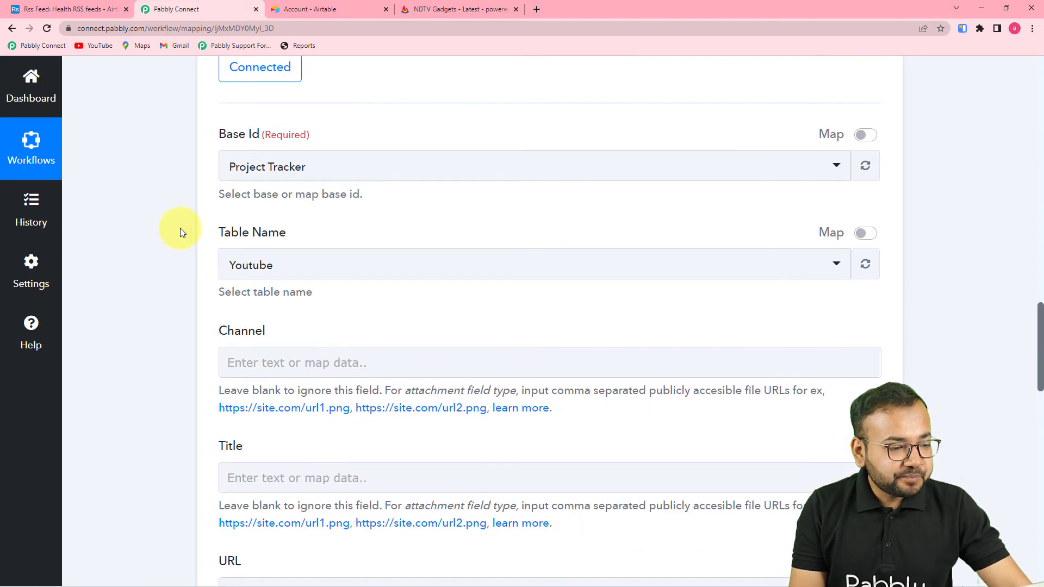
- Set the action's Base Id to Rss Feed and compare the record fields with the Health RSS feeds table in Airtable
click(434, 175)
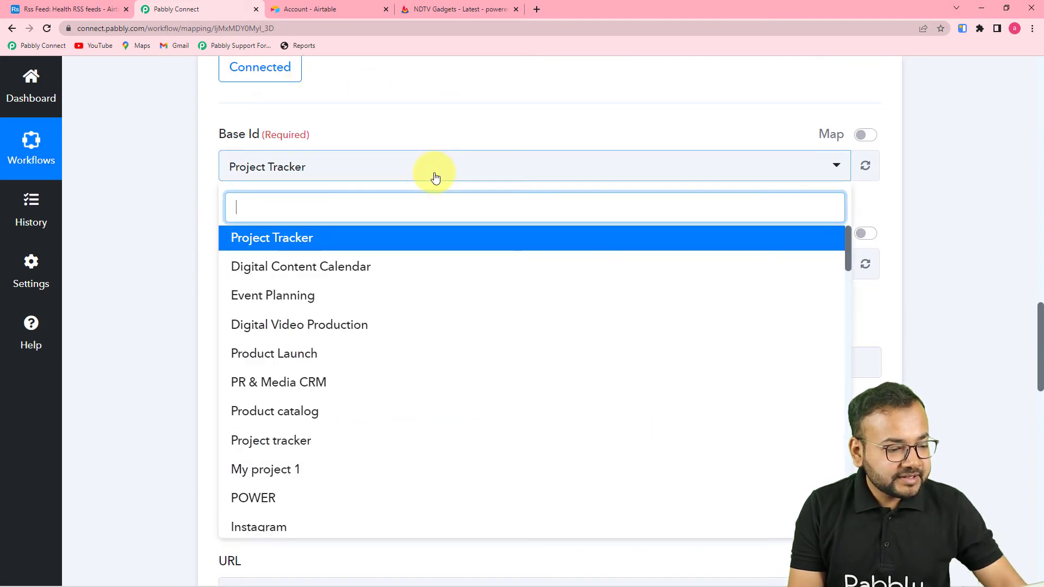
click(92, 9)
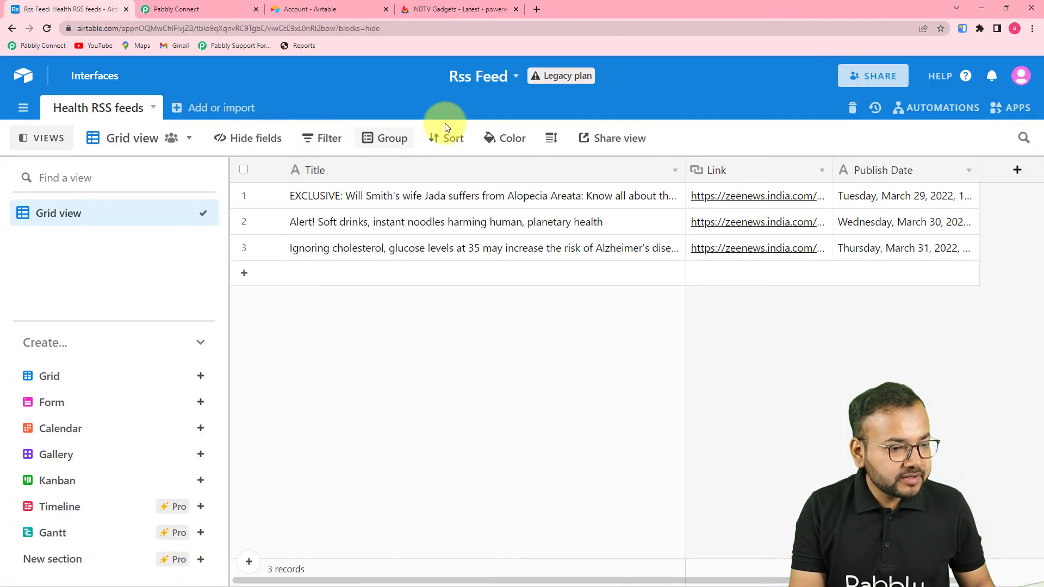
click(221, 8)
text(rss)
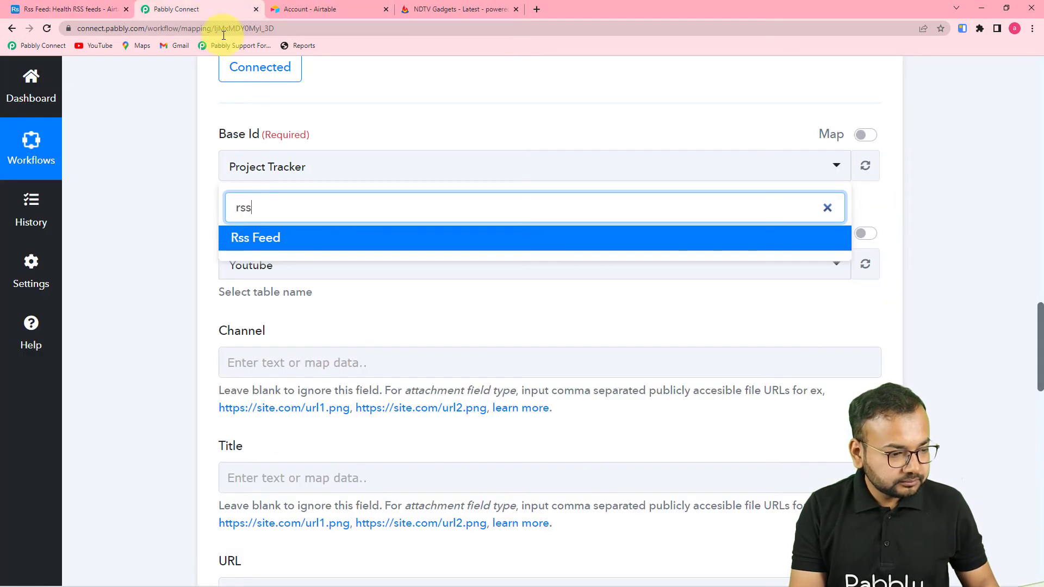
click(334, 253)
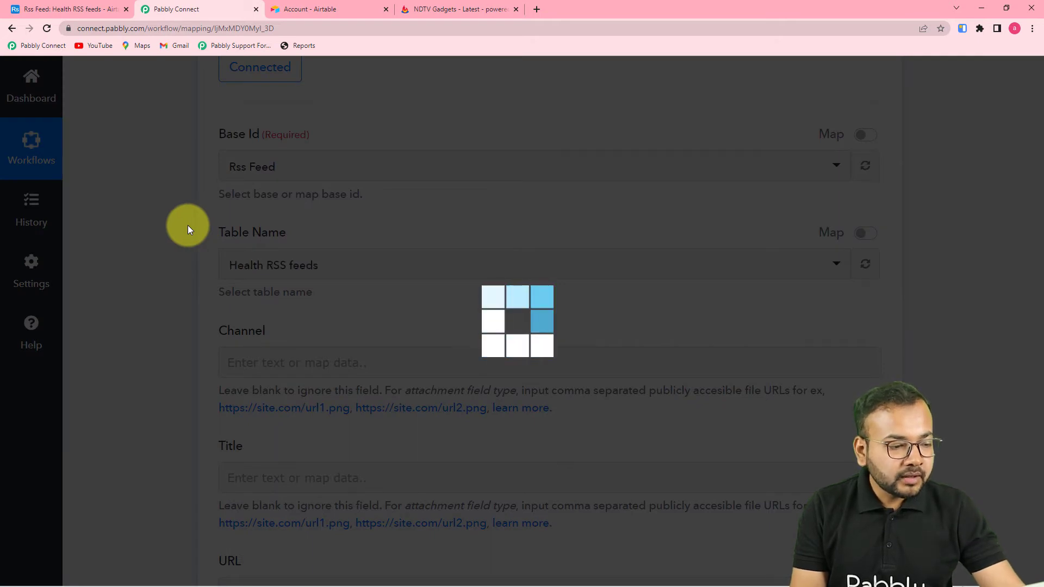
scroll(187, 225, down, 2)
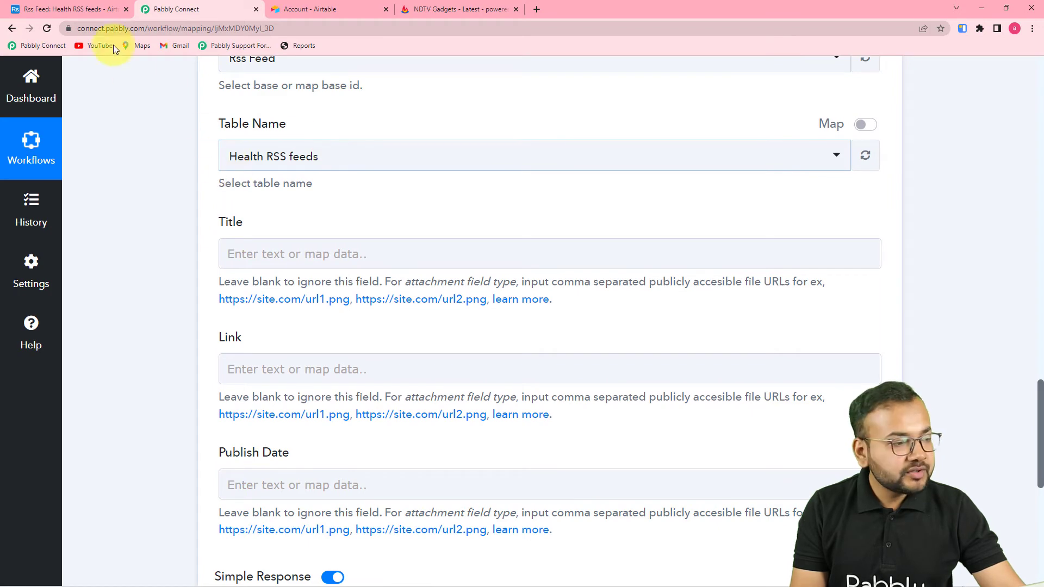
click(99, 13)
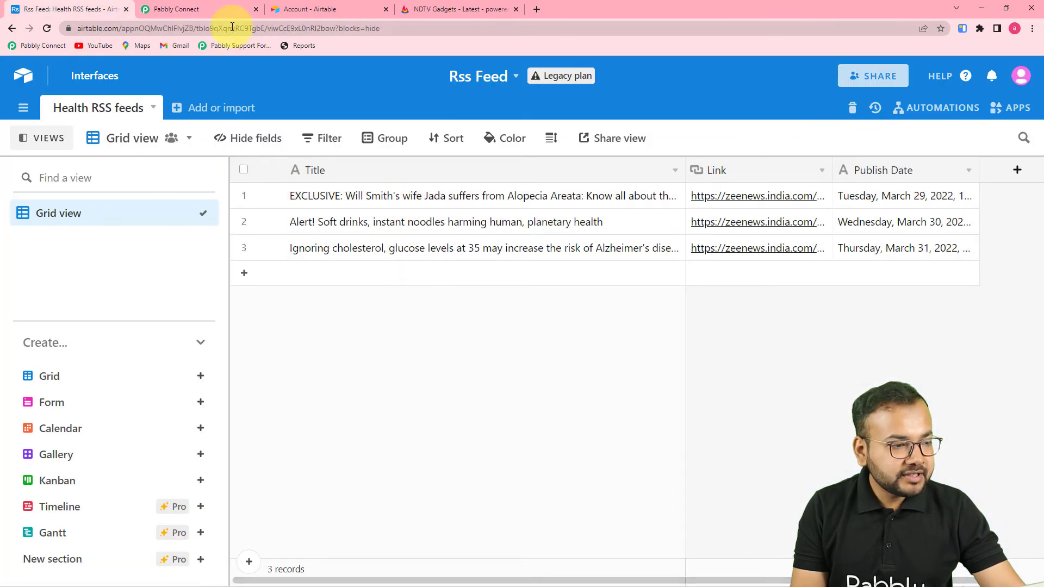
- Compare the action's Title, Link and Publish Date fields with the Airtable table's columns and the RSS trigger's response fields
click(199, 12)
scroll(296, 249, down, 2)
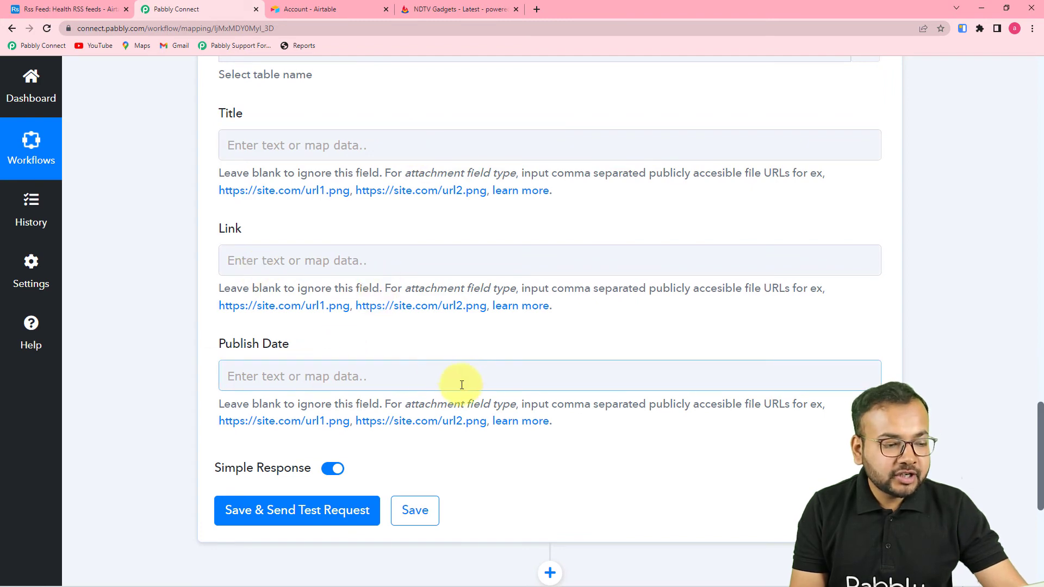
click(92, 15)
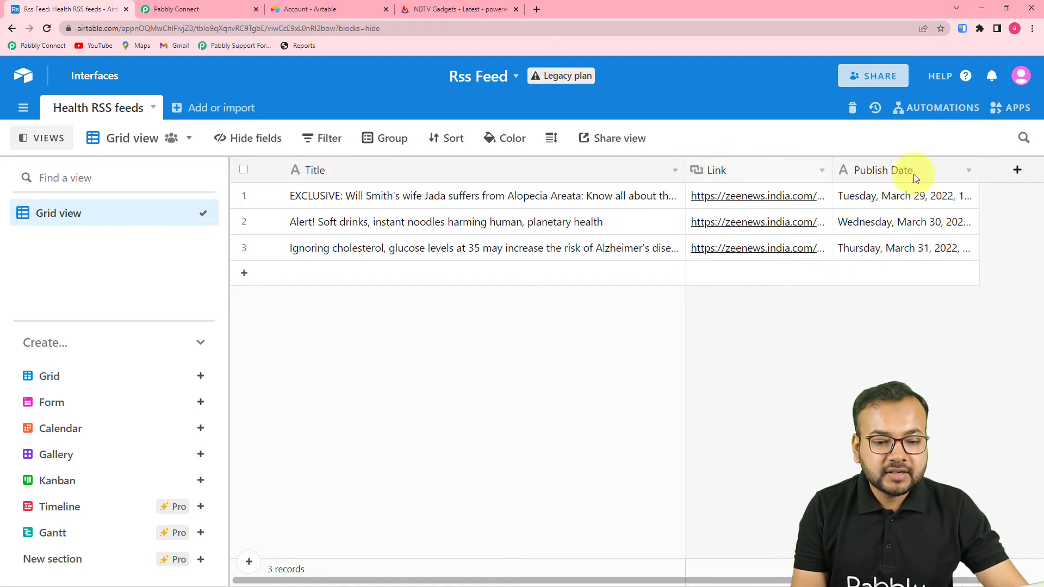
click(197, 8)
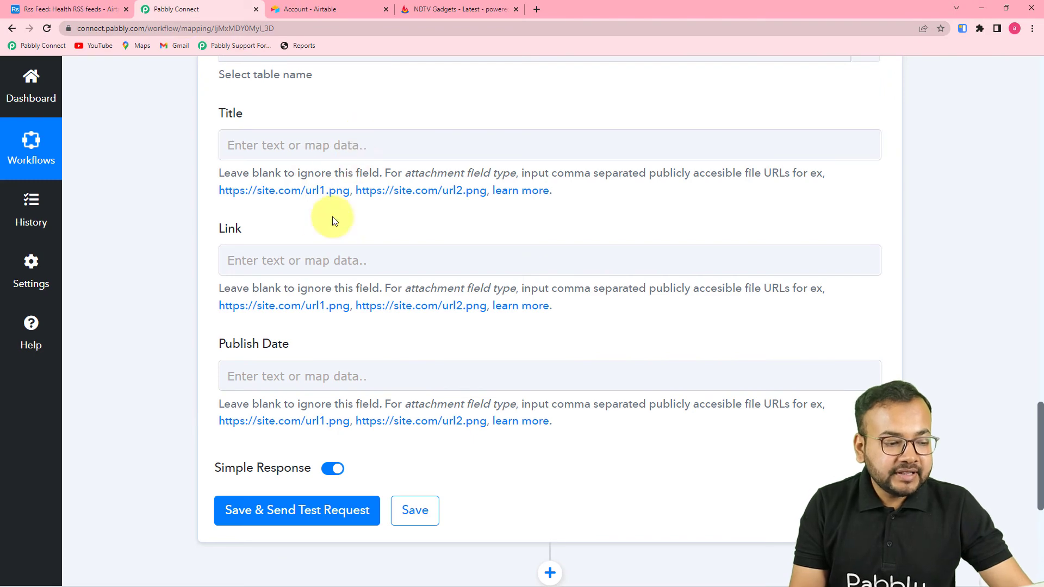
scroll(941, 368, up, 15)
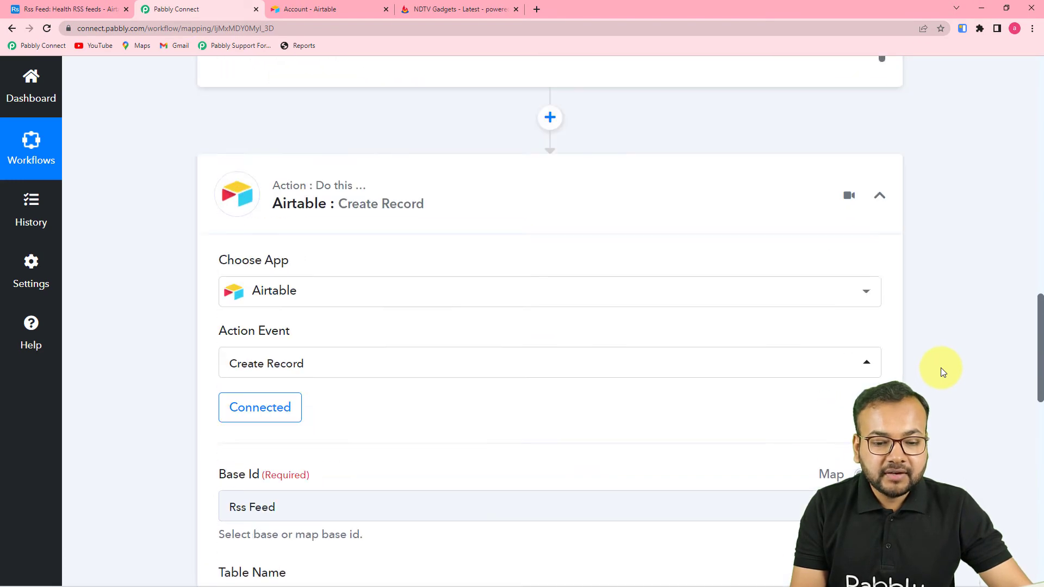
scroll(940, 368, up, 4)
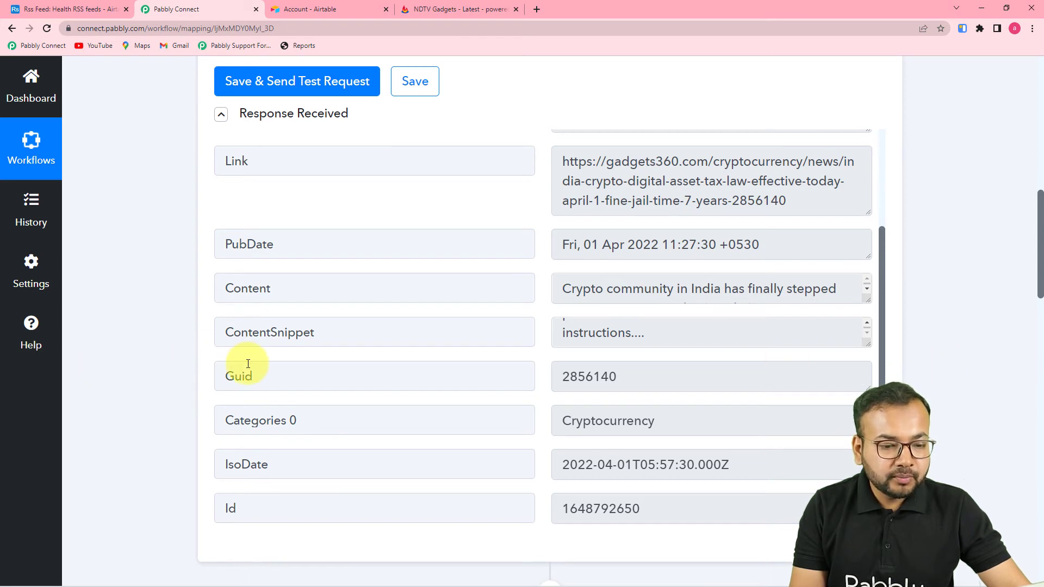
scroll(245, 361, up, 3)
scroll(99, 363, down, 20)
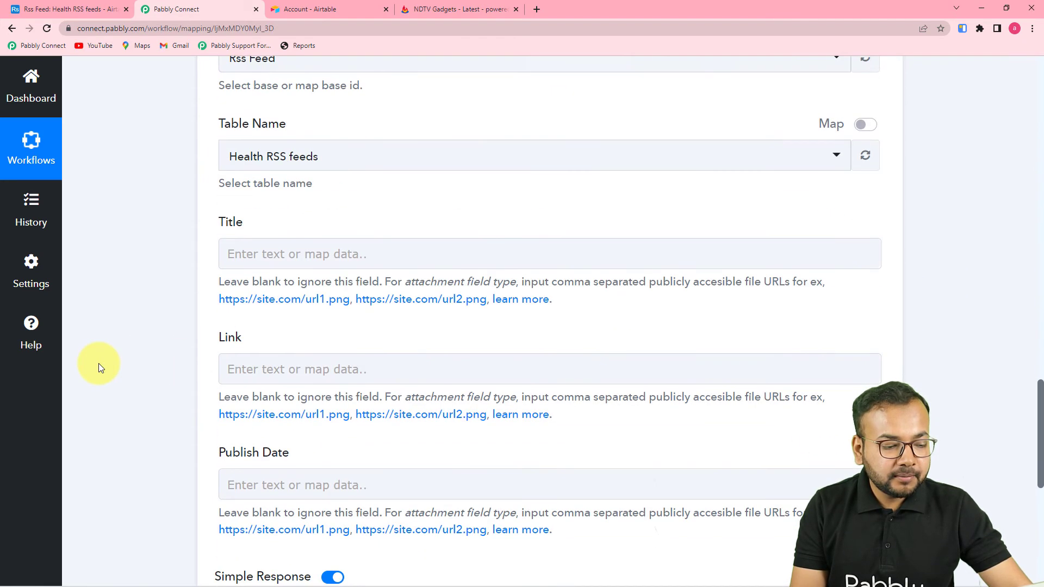
- Map the action's Title field to the Title value from the RSS by Pabbly trigger response
scroll(99, 364, up, 3)
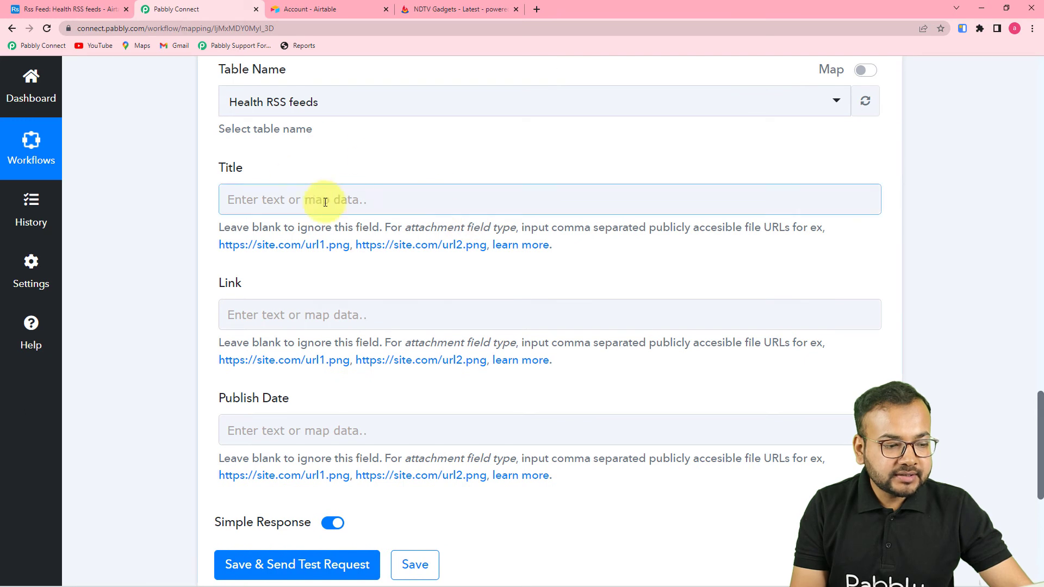
click(375, 207)
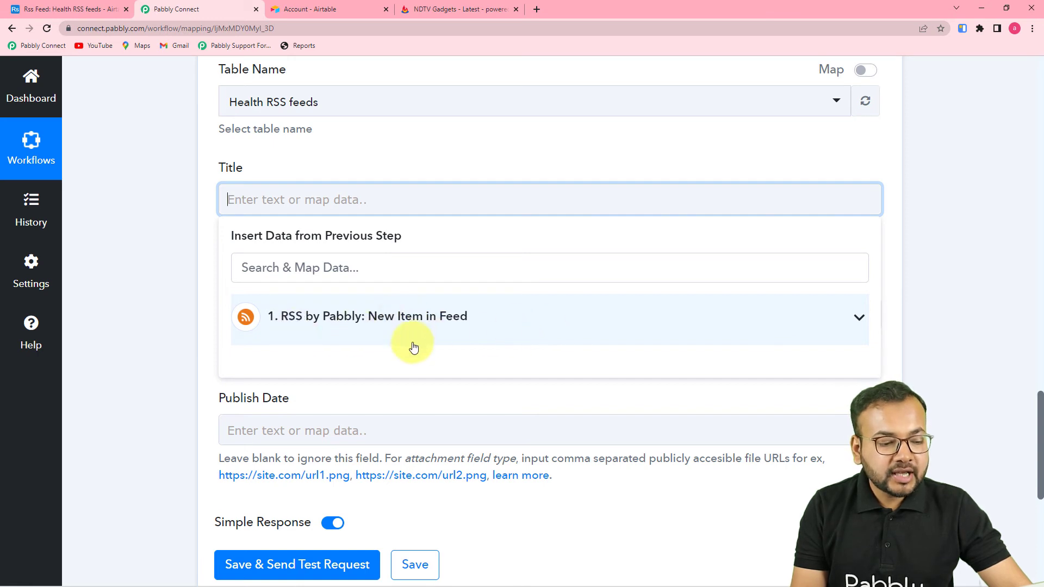
click(384, 336)
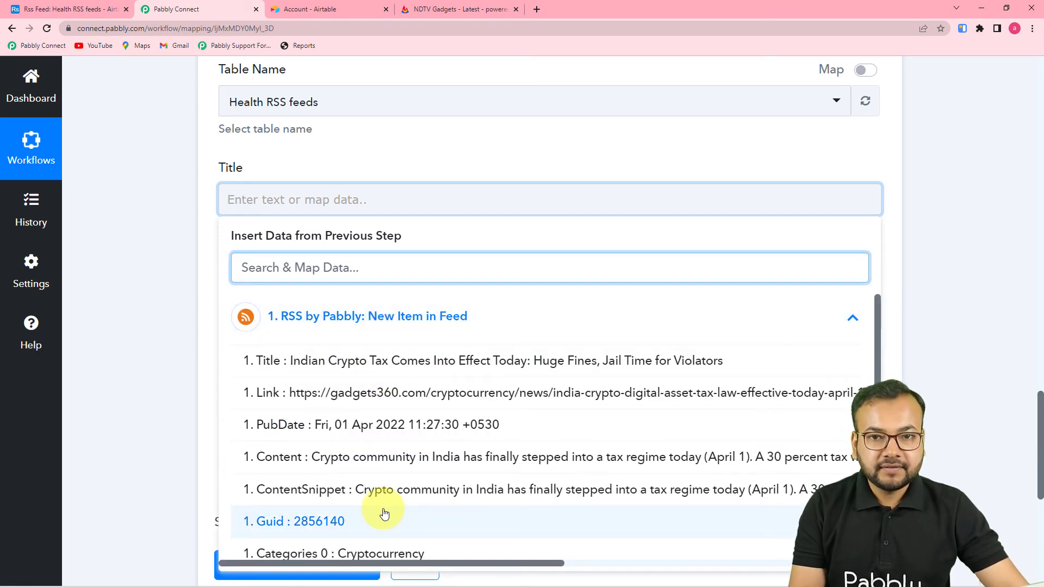
click(337, 374)
click(174, 338)
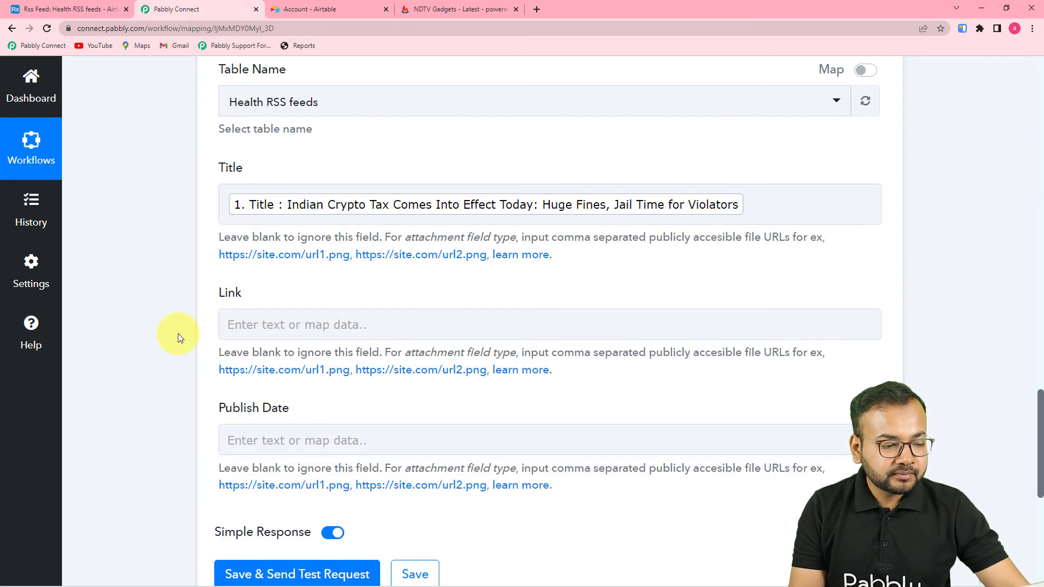
- Map the action's Link field to the Link value from the RSS by Pabbly trigger response
scroll(175, 339, down, 2)
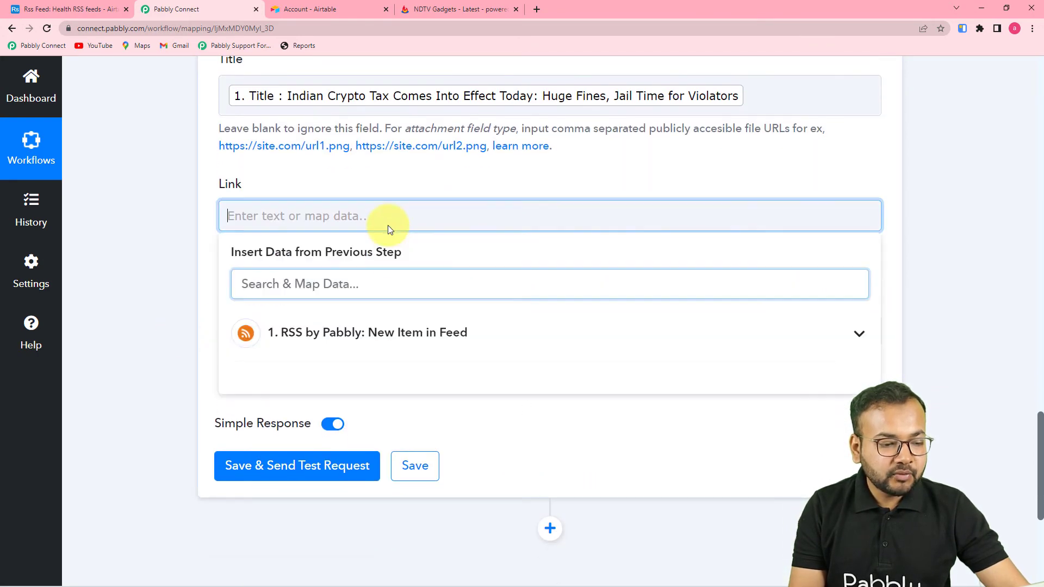
click(415, 333)
click(350, 409)
click(165, 368)
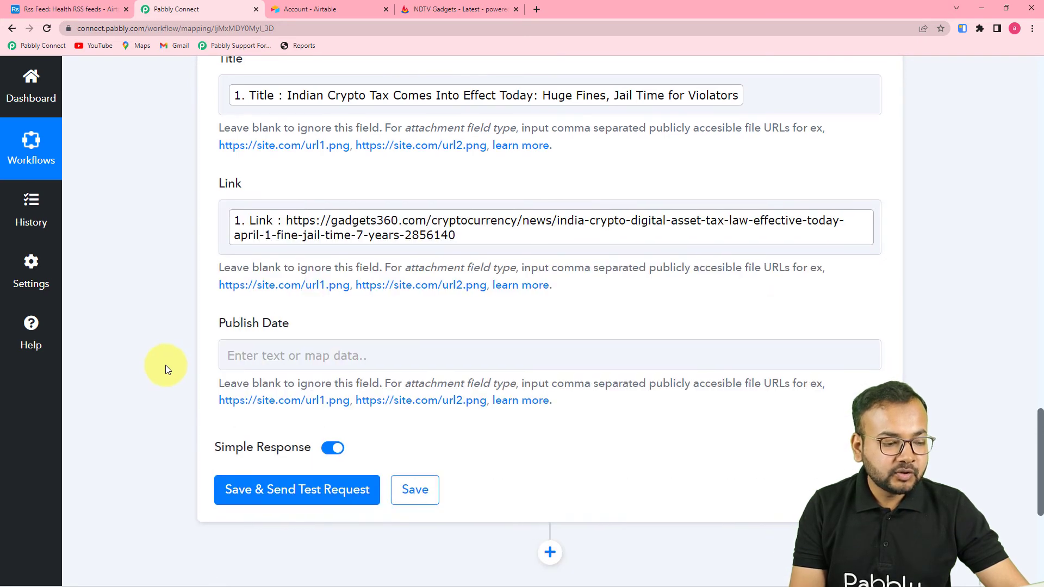
- Map the action's Publish Date field to the PubDate value from the RSS by Pabbly trigger response
scroll(165, 366, down, 3)
click(381, 202)
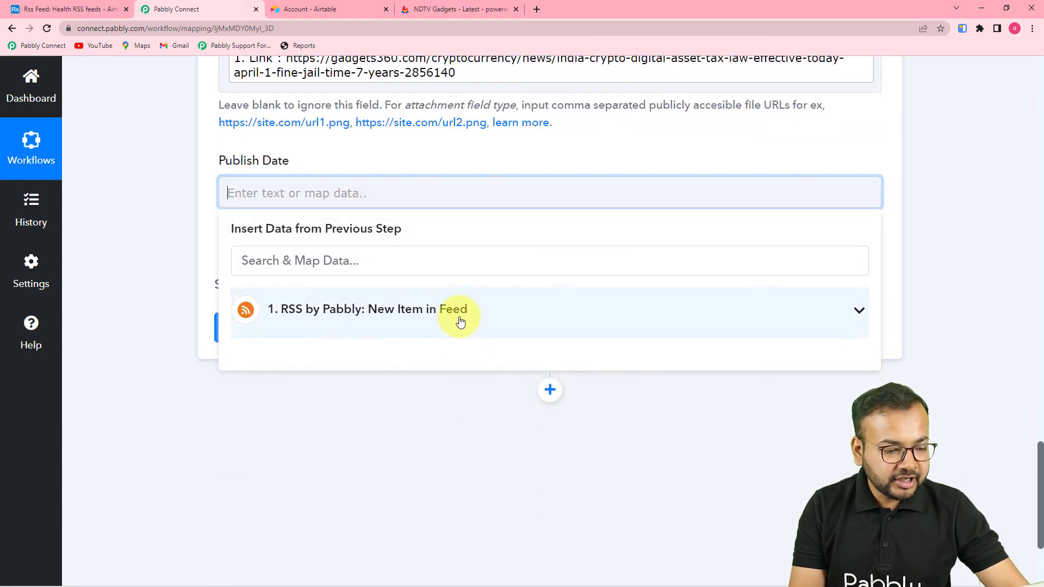
click(457, 317)
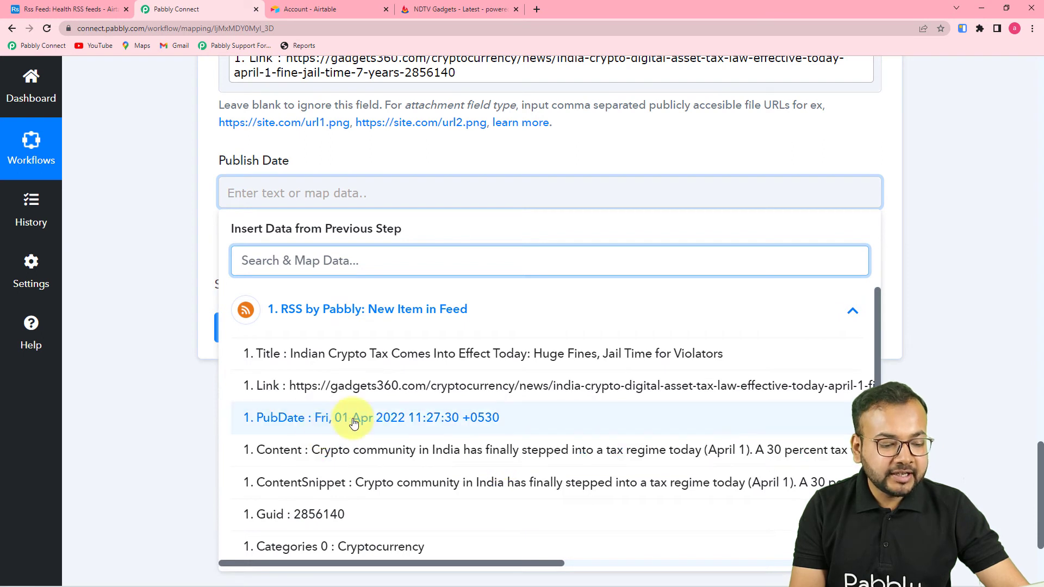
click(492, 432)
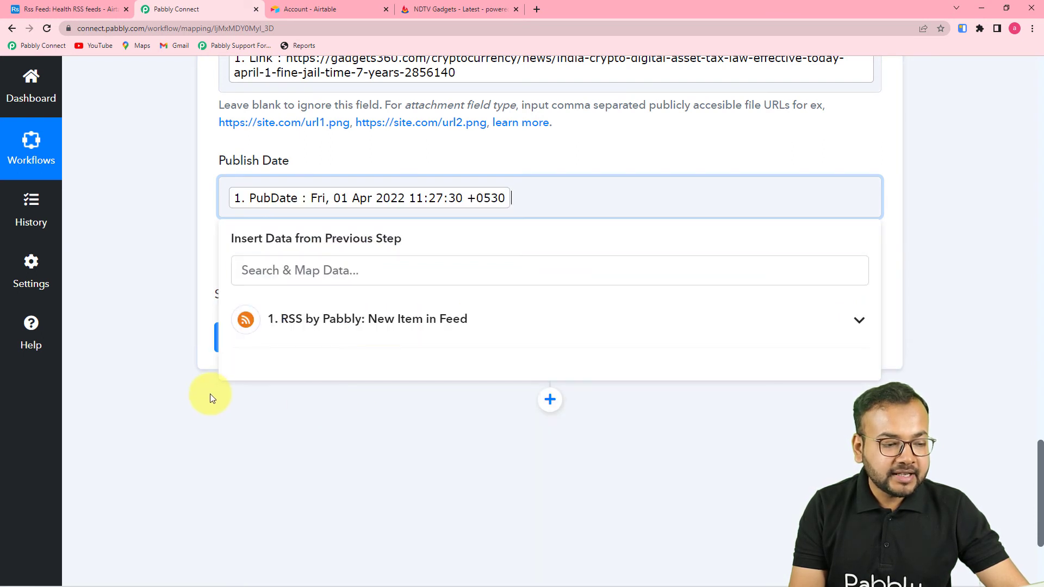
click(194, 419)
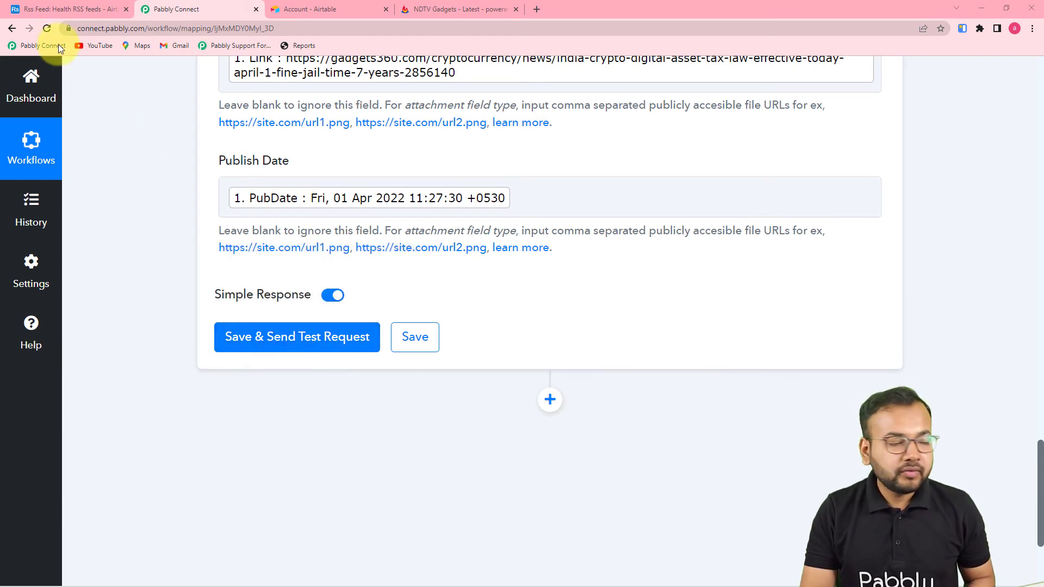
- Check the existing records in the Airtable table, save the Create Record action with a test request and view its response
click(68, 9)
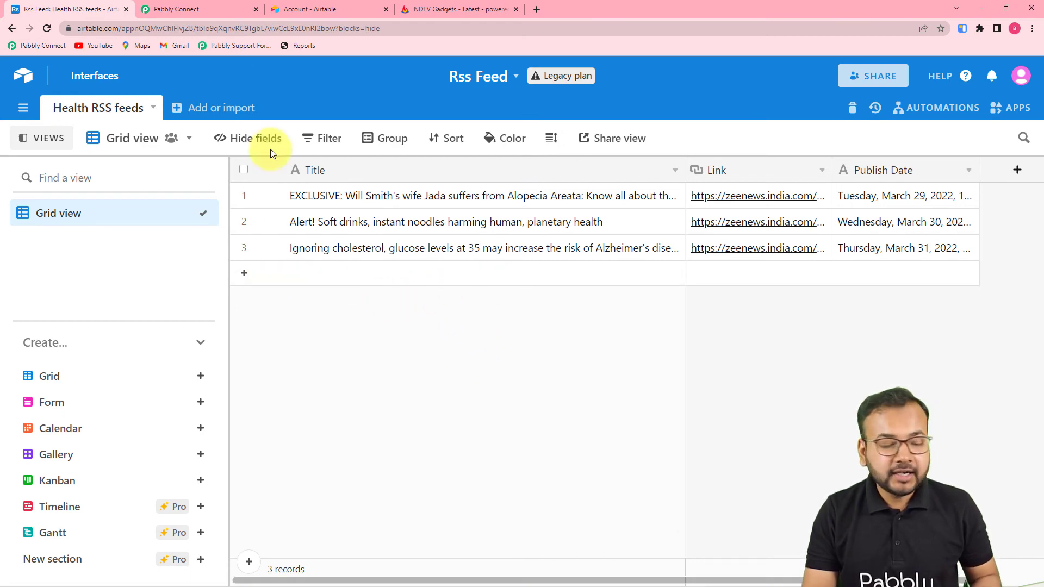
click(215, 7)
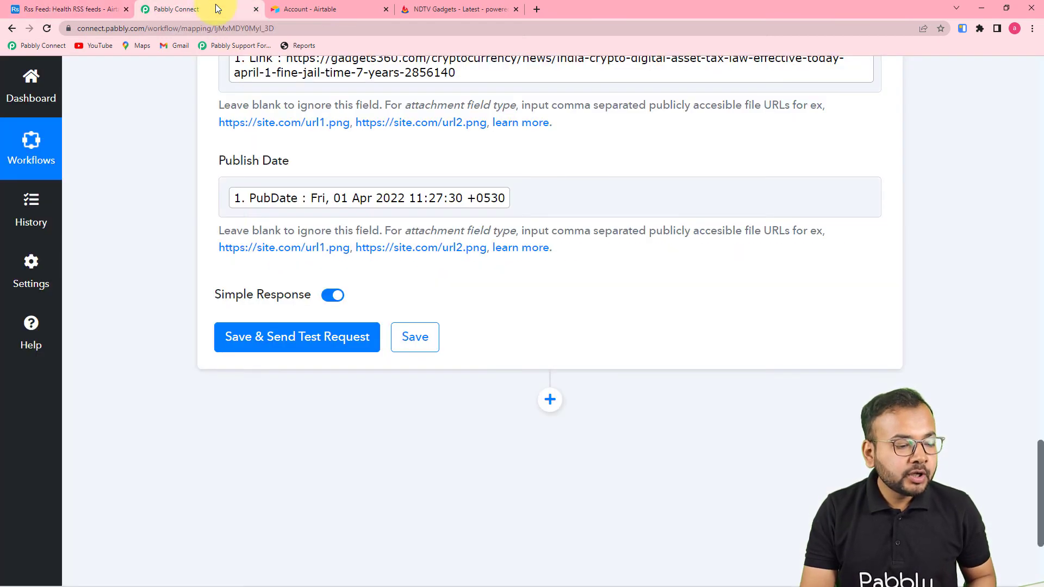
click(263, 342)
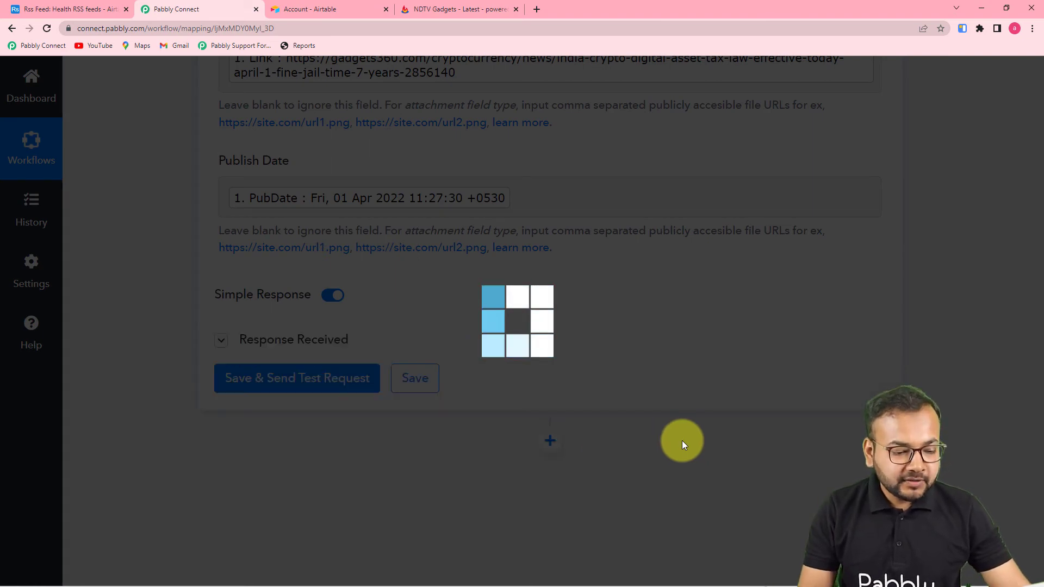
scroll(488, 462, down, 4)
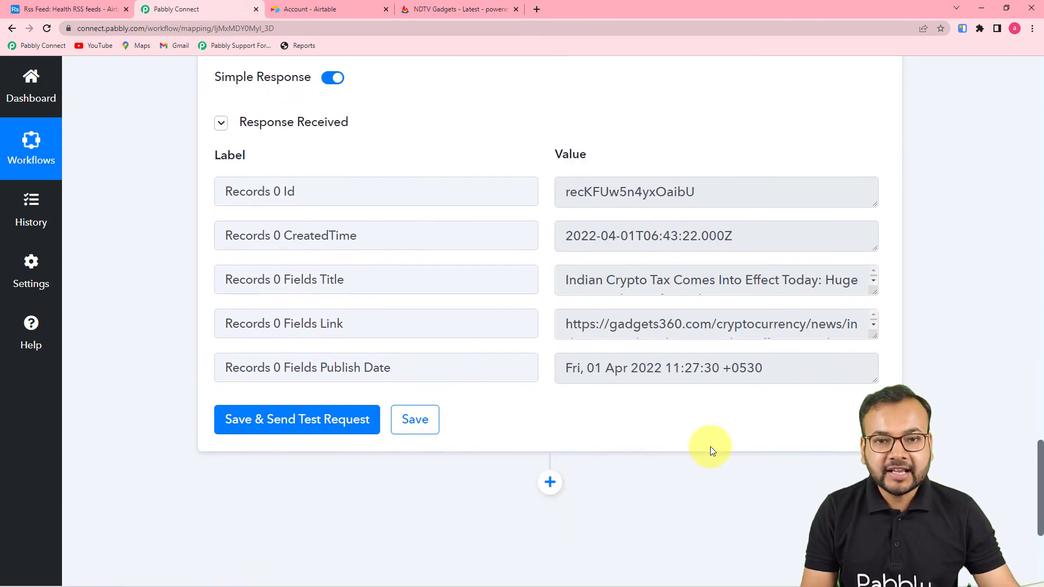
- Check the latest record in Airtable's Health RSS feeds table against the mapped fields and open the article from its Link cell
click(91, 14)
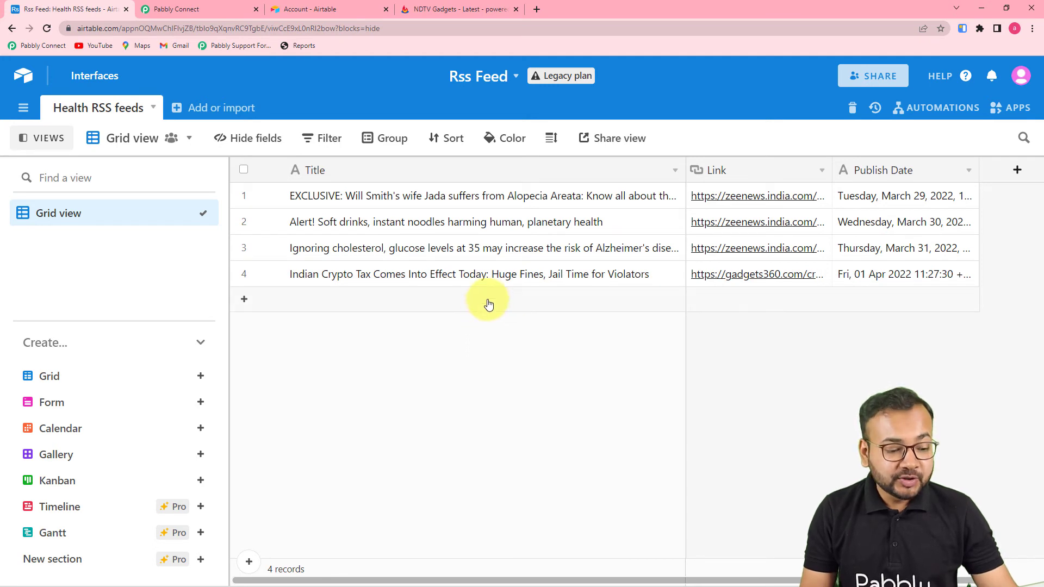
click(174, 8)
scroll(223, 179, up, 8)
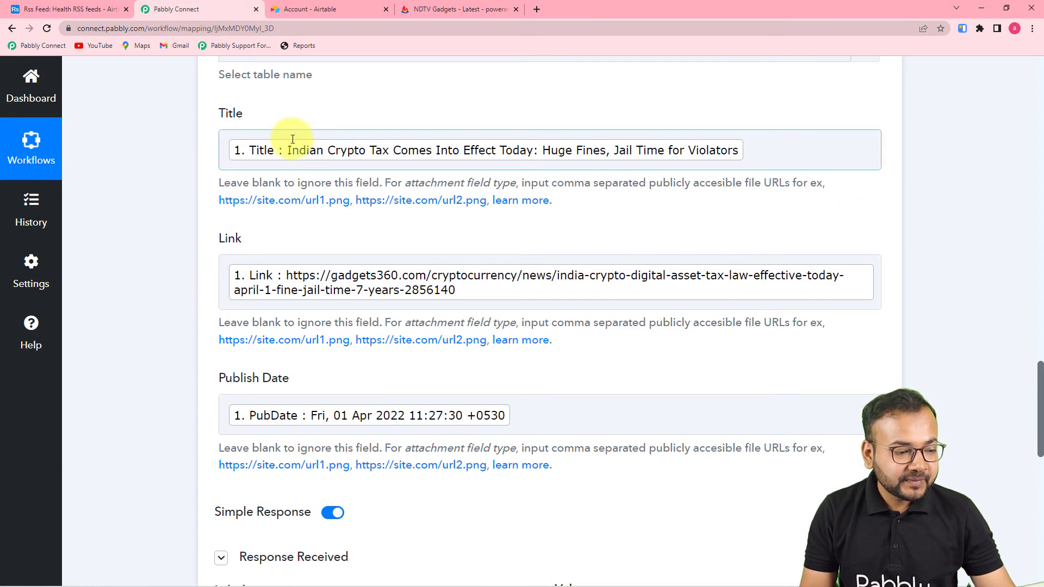
click(68, 8)
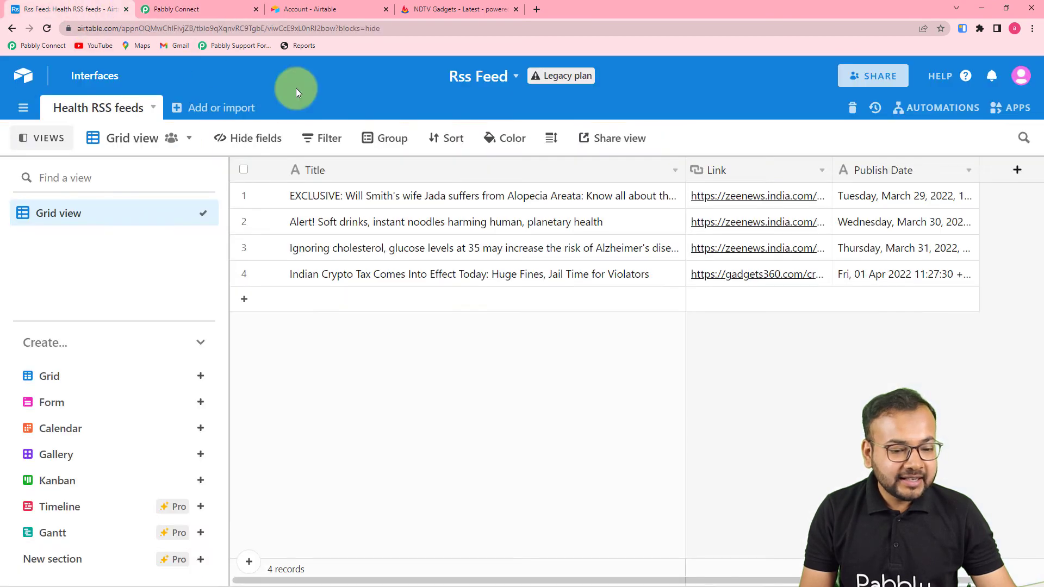
click(723, 277)
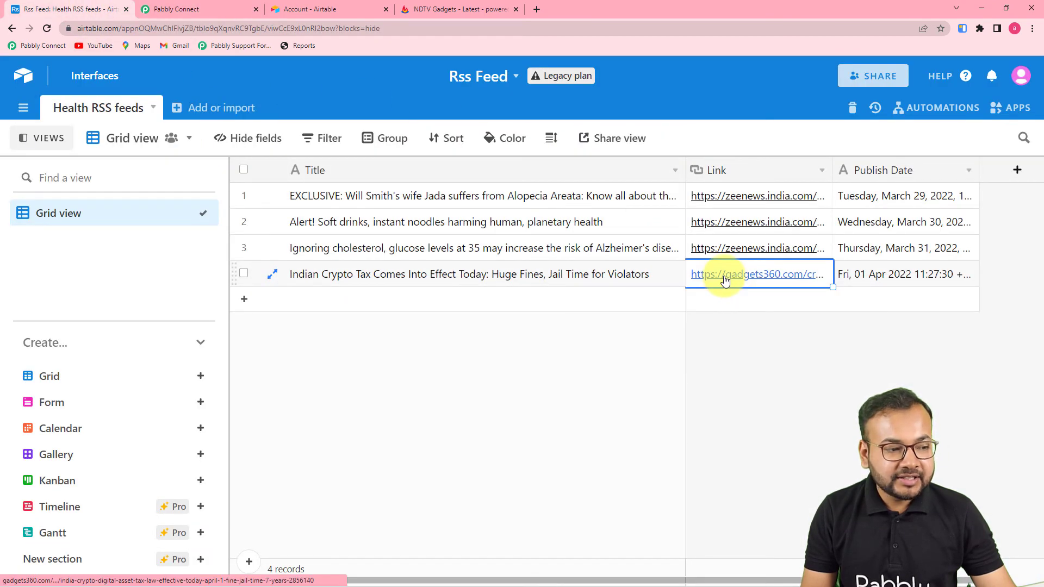
click(726, 279)
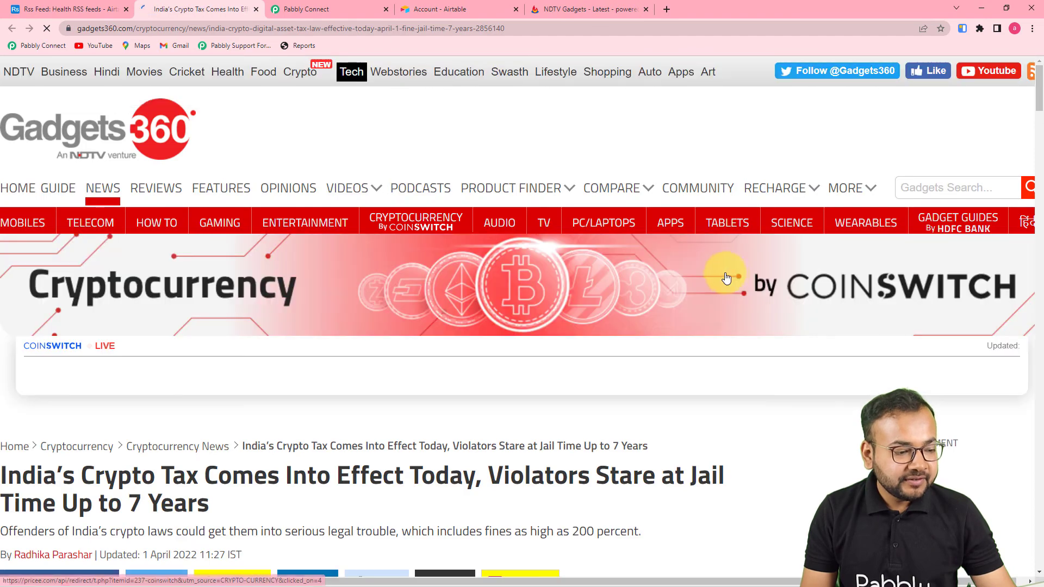
scroll(485, 263, down, 3)
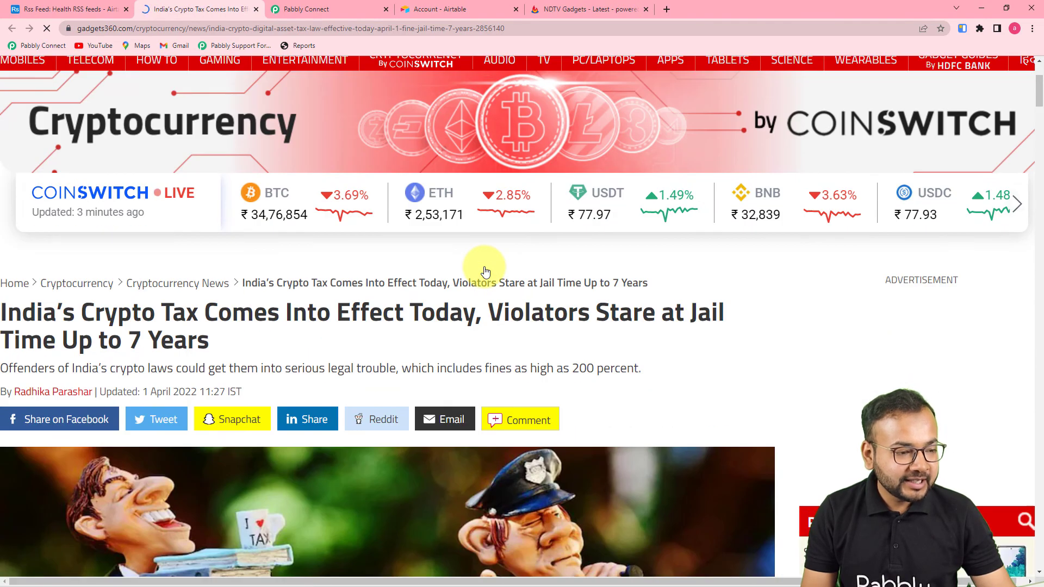
- Open the Indian Crypto Tax article from the NDTV Gadgets feed page and compare it with the one linked in Airtable
click(308, 11)
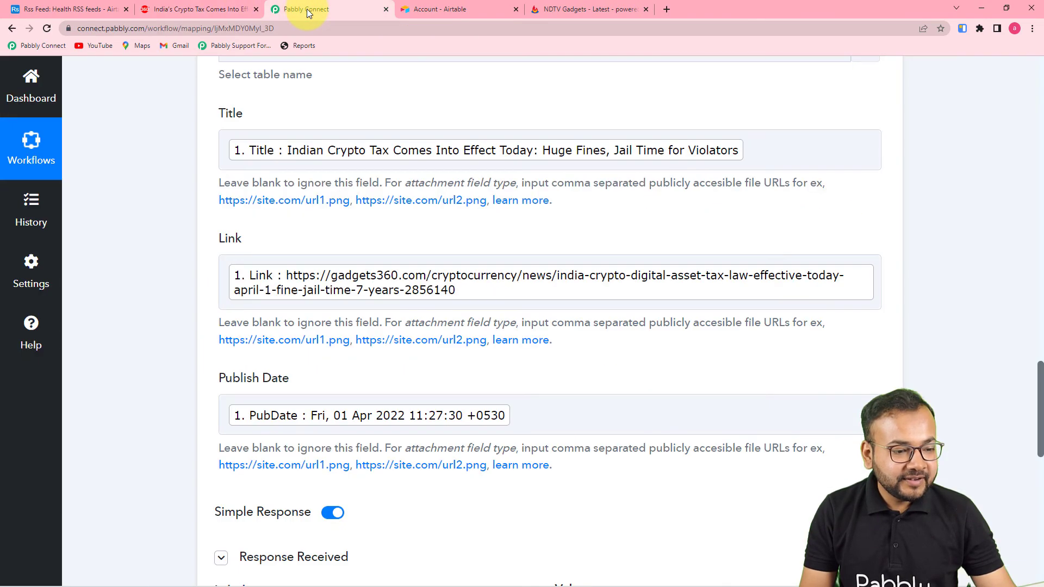
right_click(338, 280)
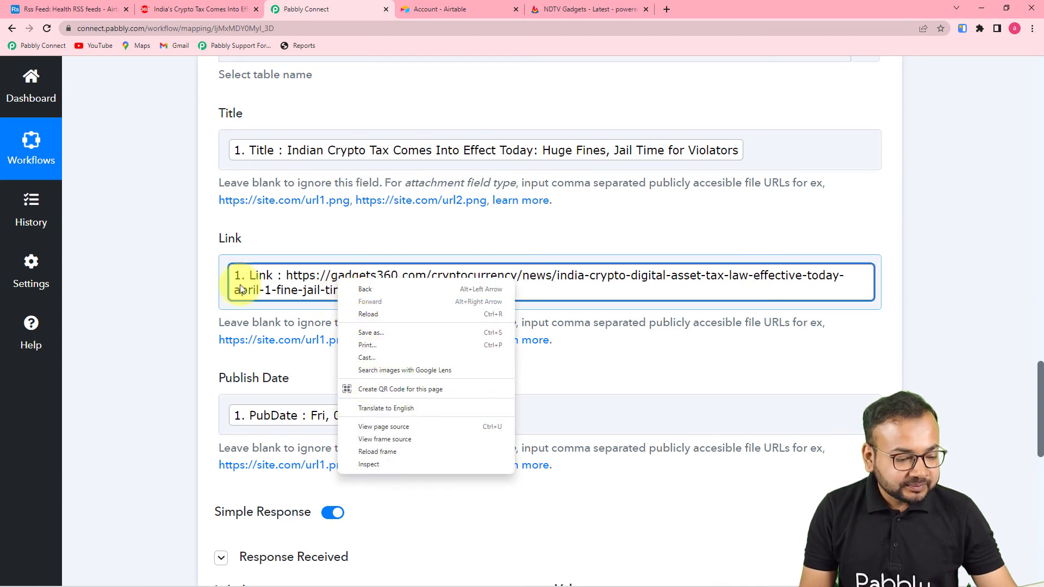
click(107, 256)
click(557, 10)
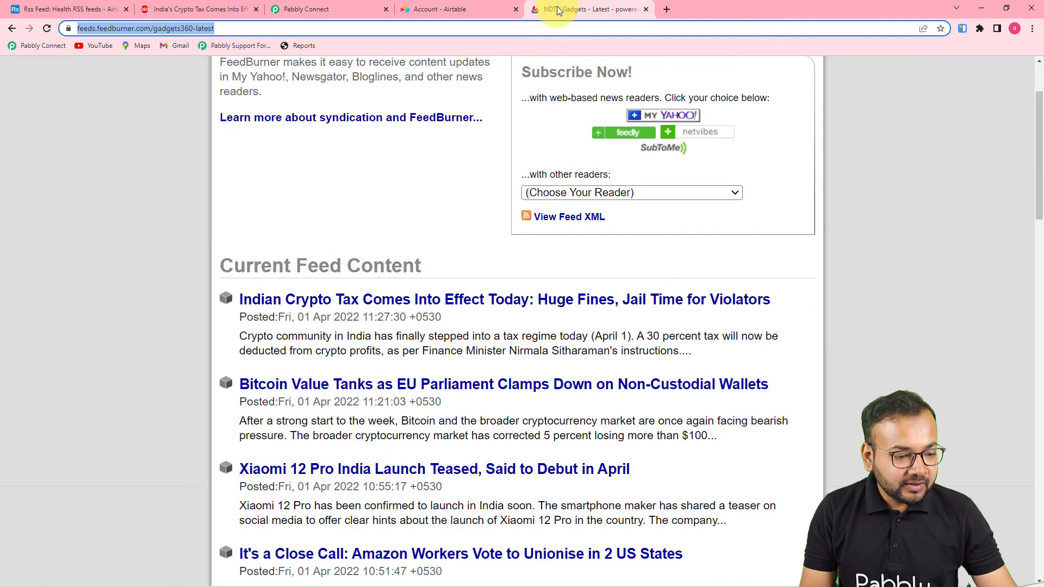
click(360, 301)
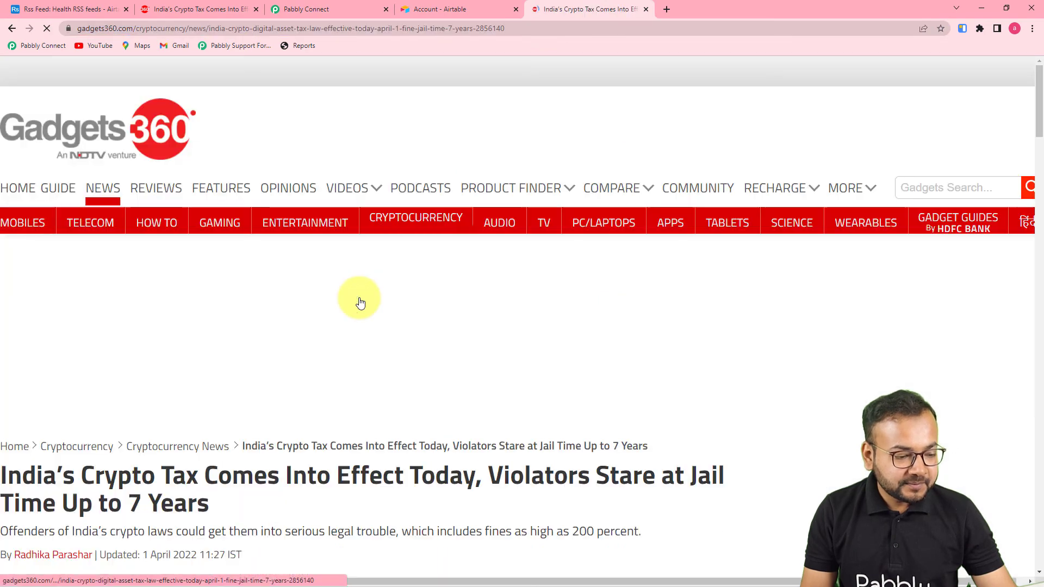
scroll(359, 298, down, 8)
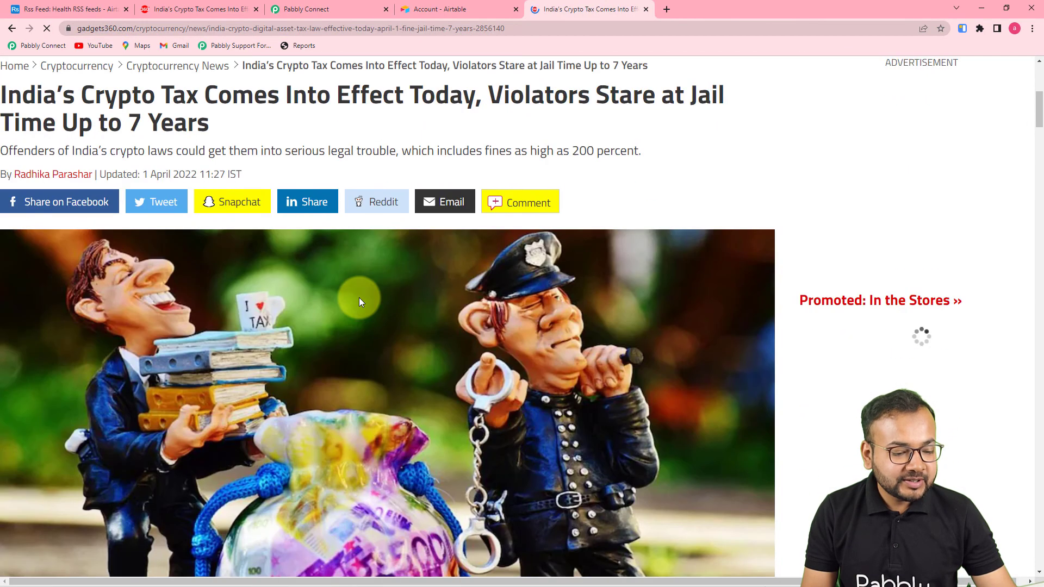
- Review the Airtable record and the workflow from the RSS trigger's feed URL and response to the Airtable action's mapped fields
click(292, 8)
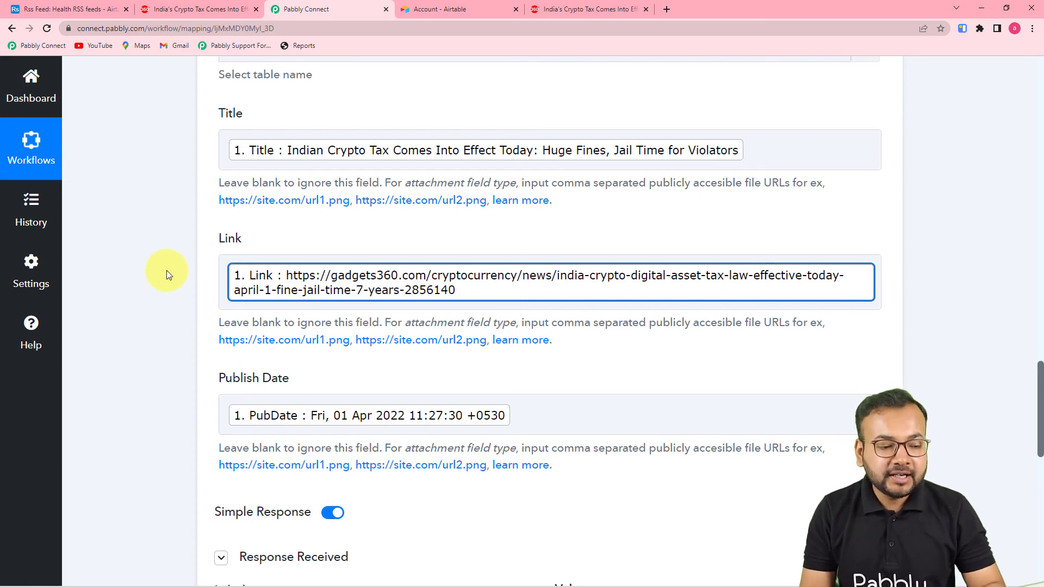
click(106, 10)
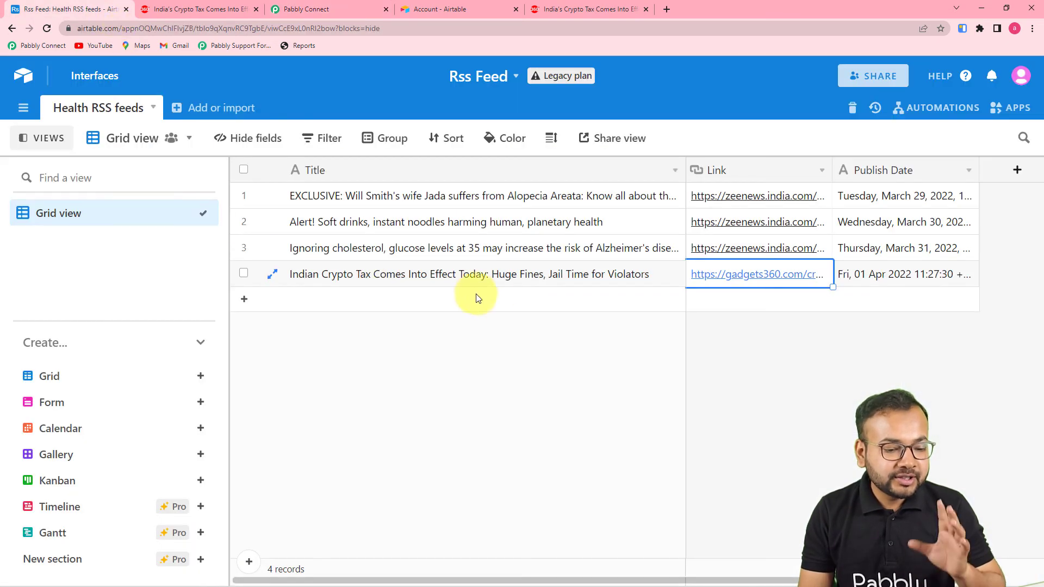
click(326, 10)
scroll(189, 195, up, 20)
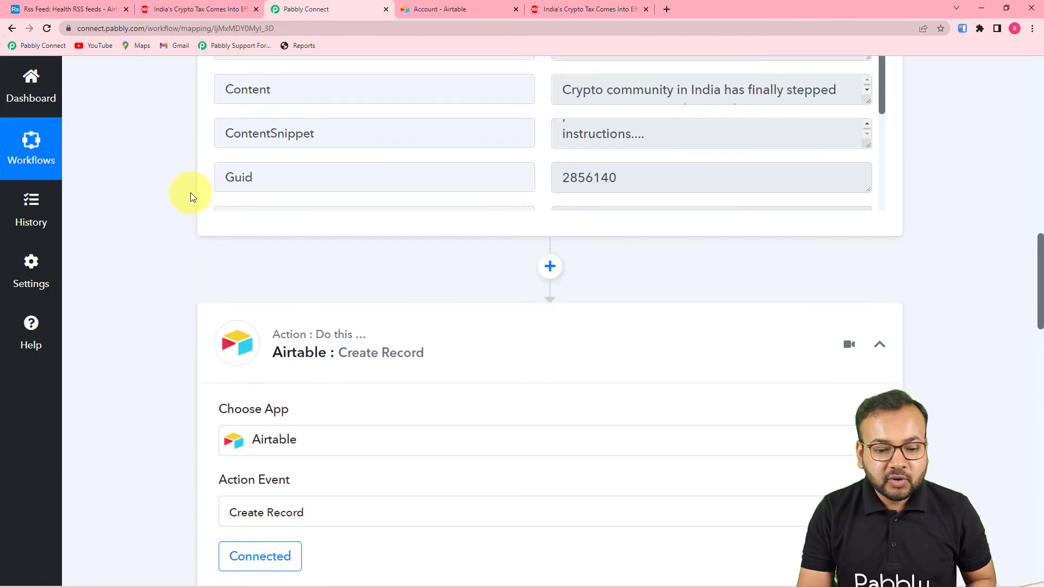
scroll(191, 196, up, 3)
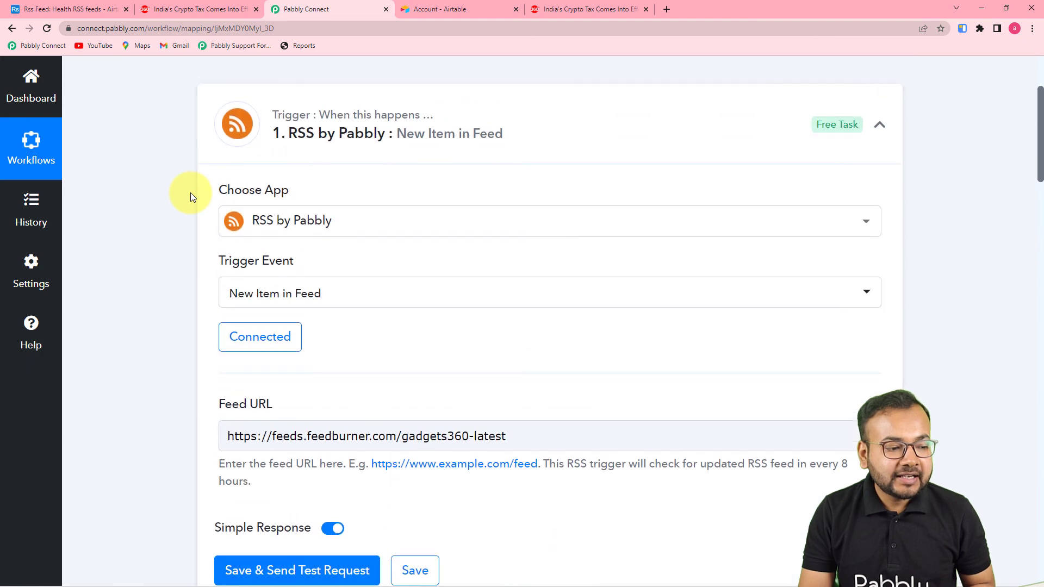
scroll(164, 190, down, 5)
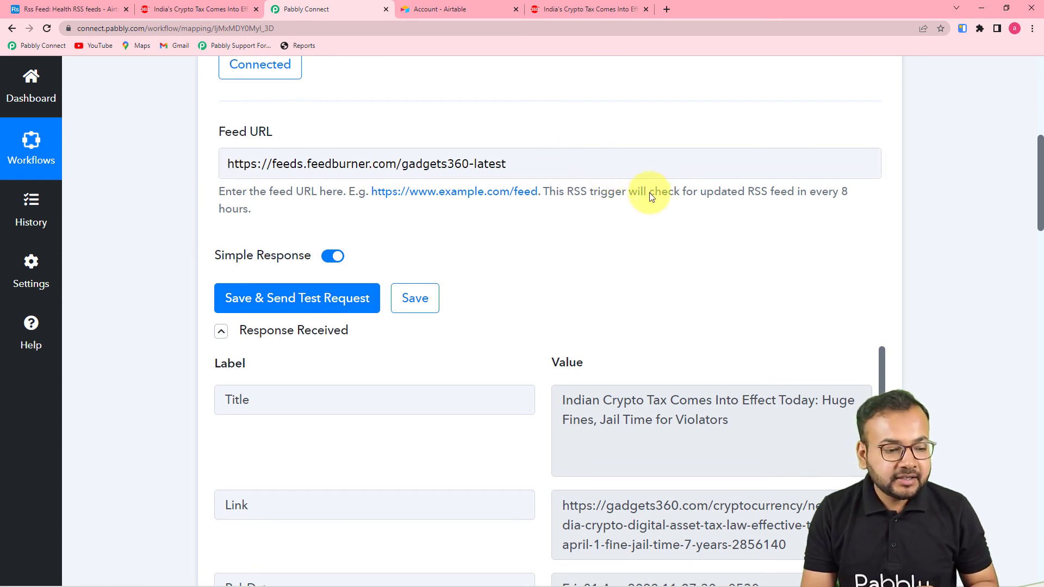
scroll(628, 234, down, 1)
scroll(628, 231, down, 5)
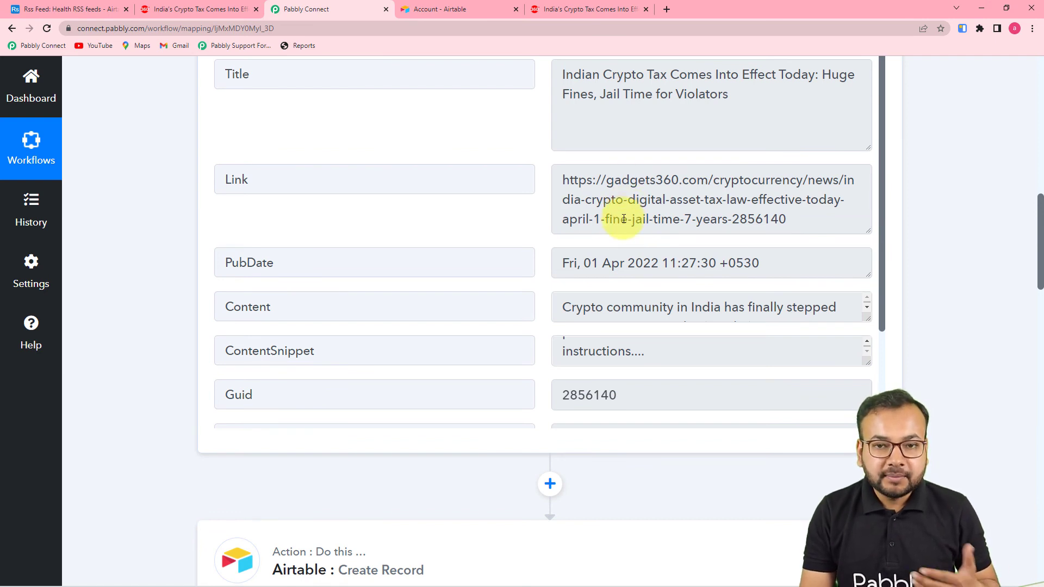
scroll(190, 223, down, 2)
scroll(188, 219, down, 5)
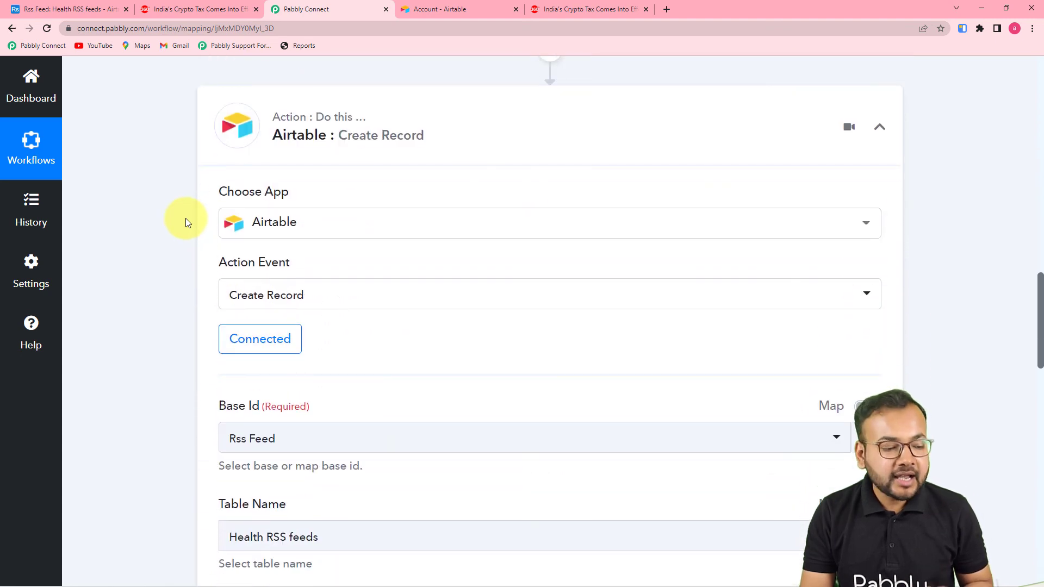
scroll(184, 217, down, 4)
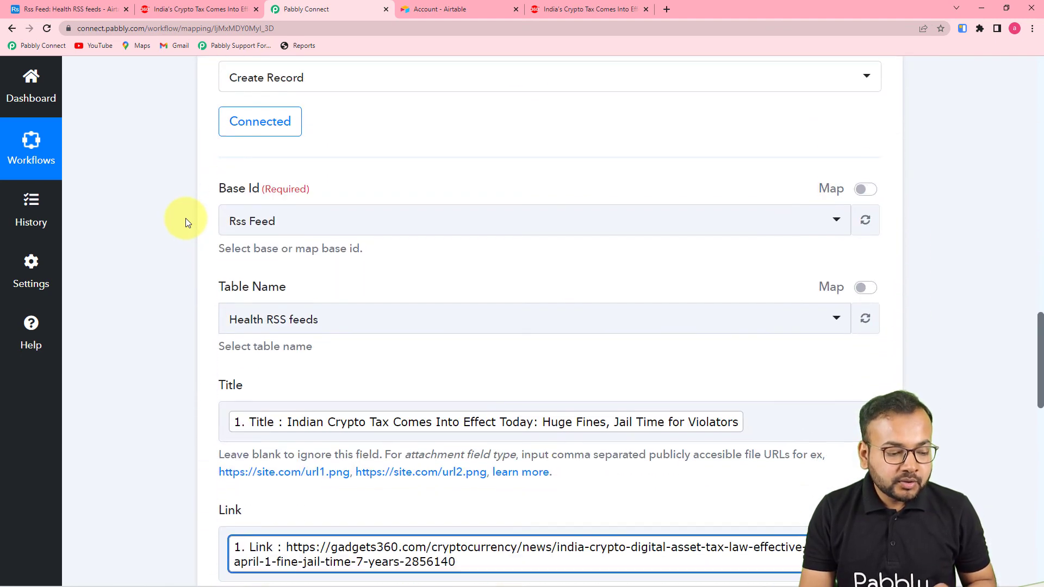
scroll(185, 218, down, 7)
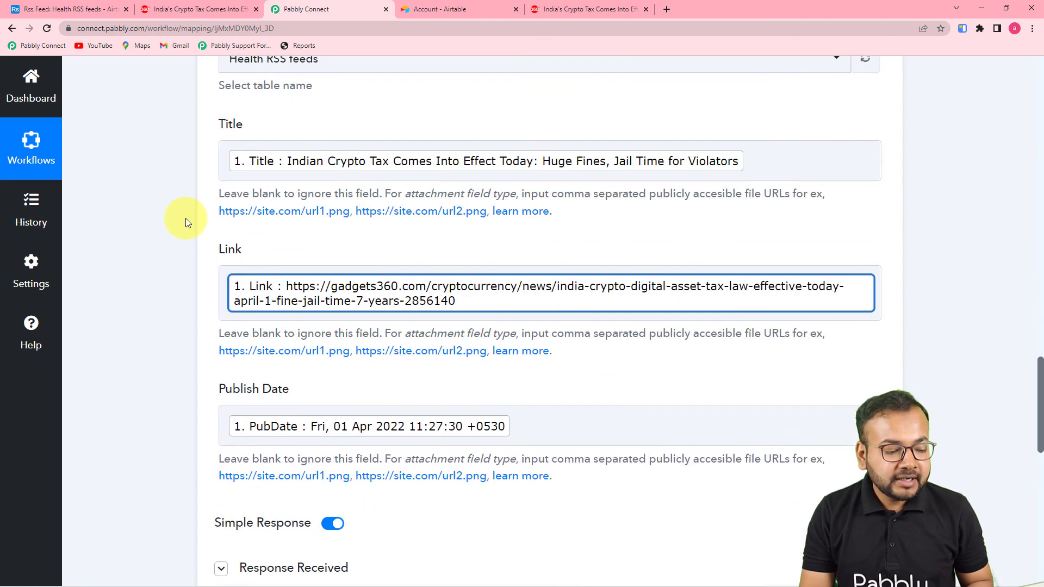